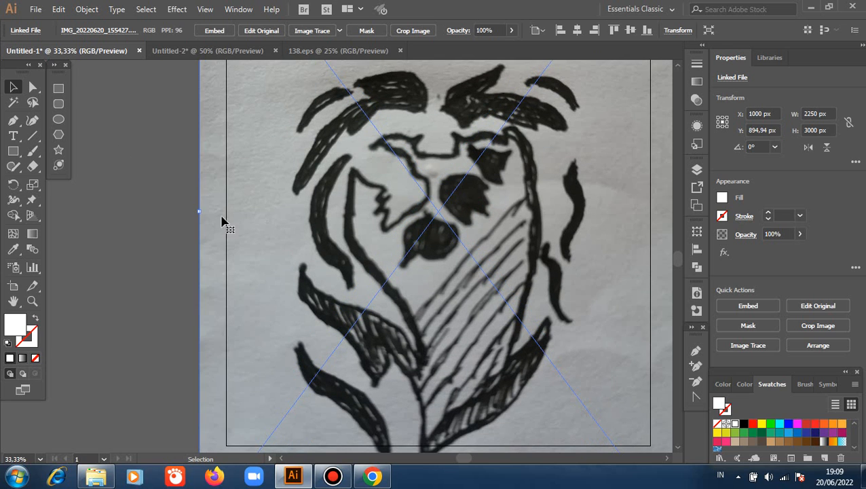
- Scale the placed lion sketch down proportionally to about 1498 × 1998 px, keeping it horizontally centred on the artboard, and deselect it
left_click_drag(200, 211, 264, 204)
key("ctrl+z")
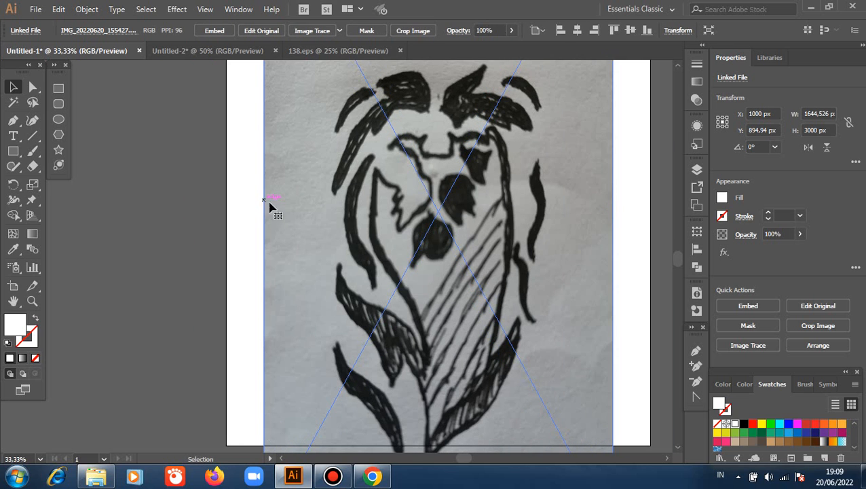
scroll(368, 315, "down", 4)
scroll(378, 330, "down", 3)
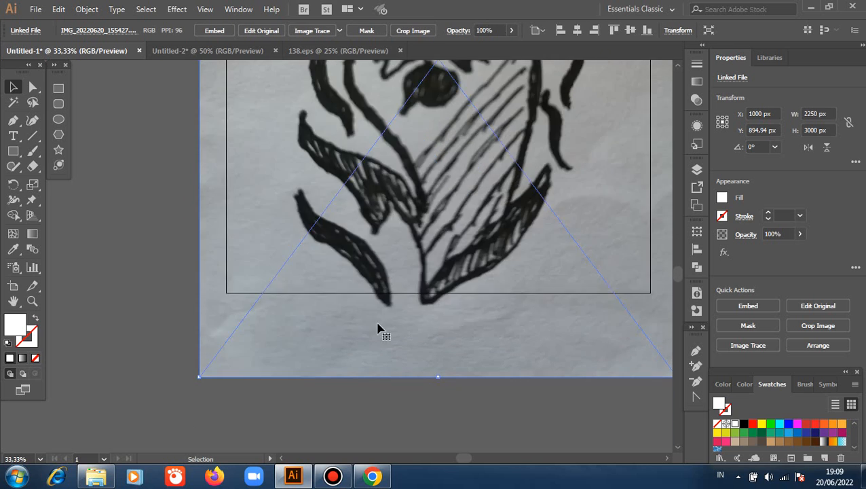
left_click_drag(438, 379, 442, 165)
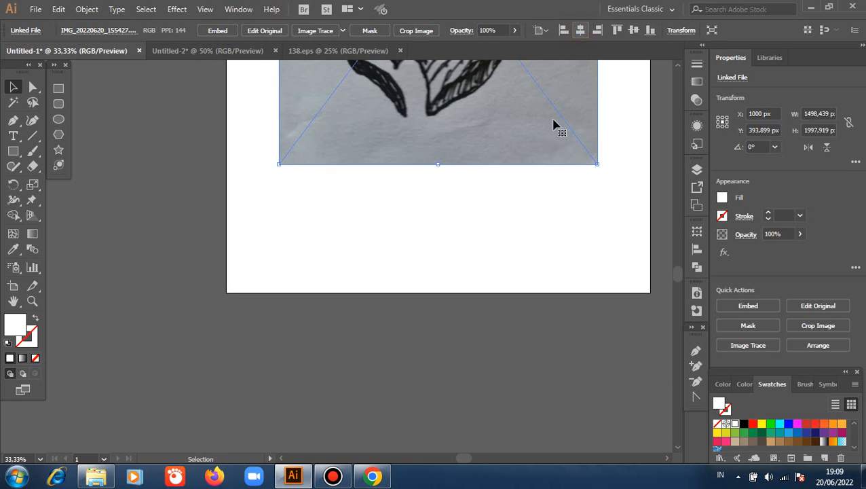
mouse_move(453, 198)
left_mouse_down()
mouse_move(422, 329)
mouse_move(399, 371)
left_mouse_up()
left_click_drag(432, 282, 429, 323)
left_click(142, 277)
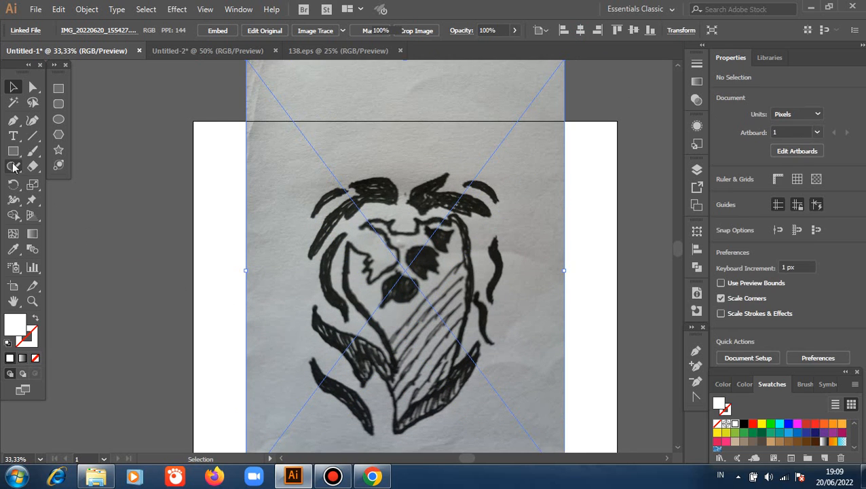
- With the Pen tool, no fill and a white stroke, start a path along the left cheek's curve and zigzag fur edge
left_click(14, 120)
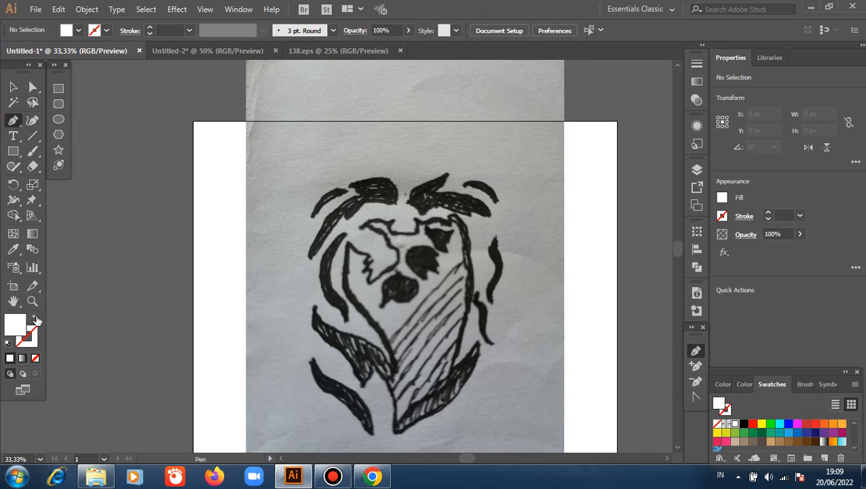
left_click(36, 319)
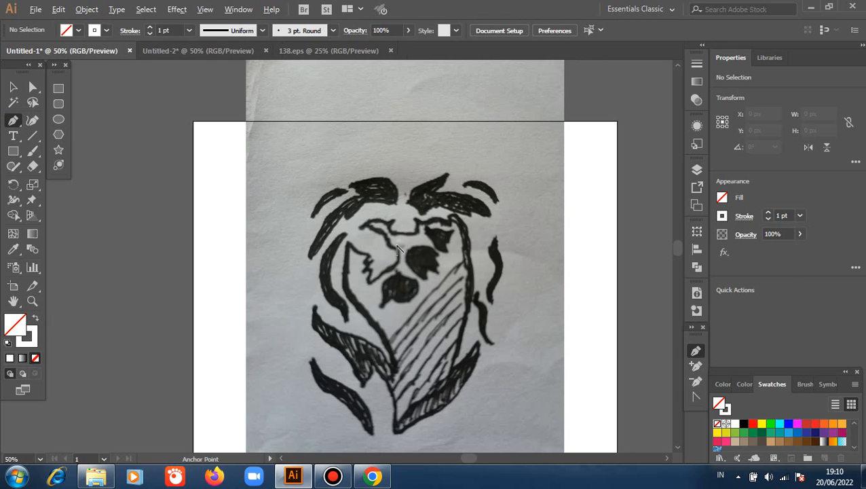
scroll(399, 248, "up", 2)
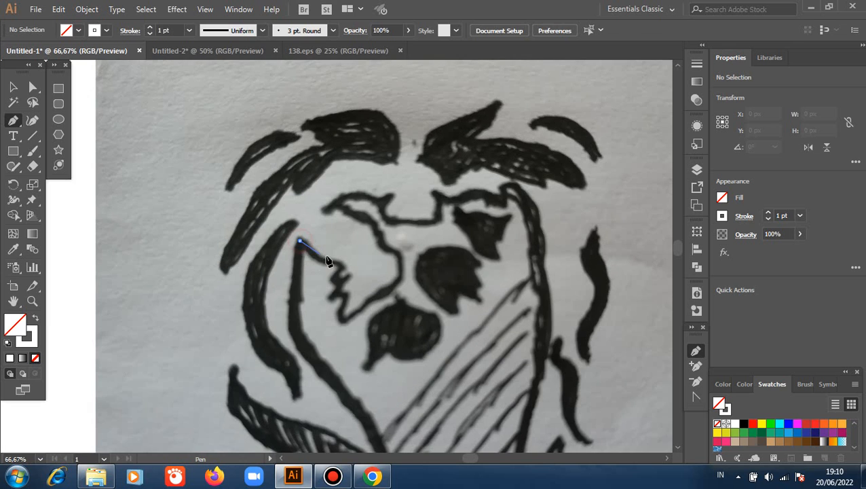
left_click_drag(326, 261, 350, 280)
left_click(339, 263)
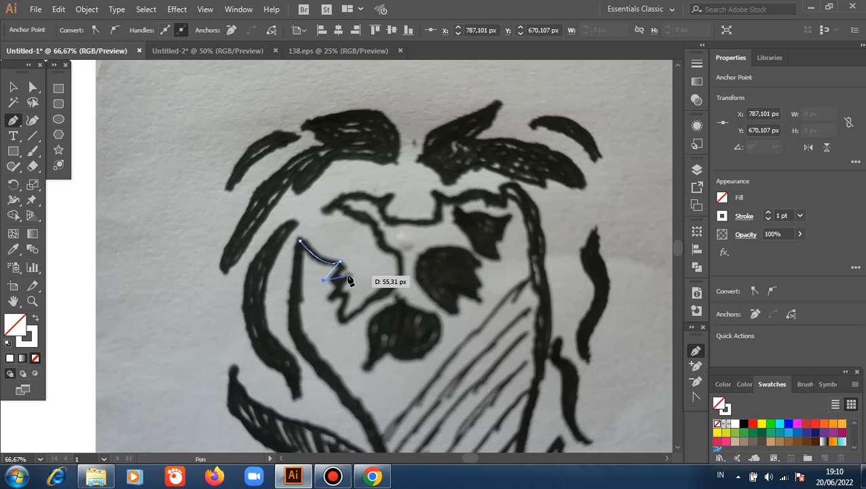
left_click(348, 275)
left_click(323, 296)
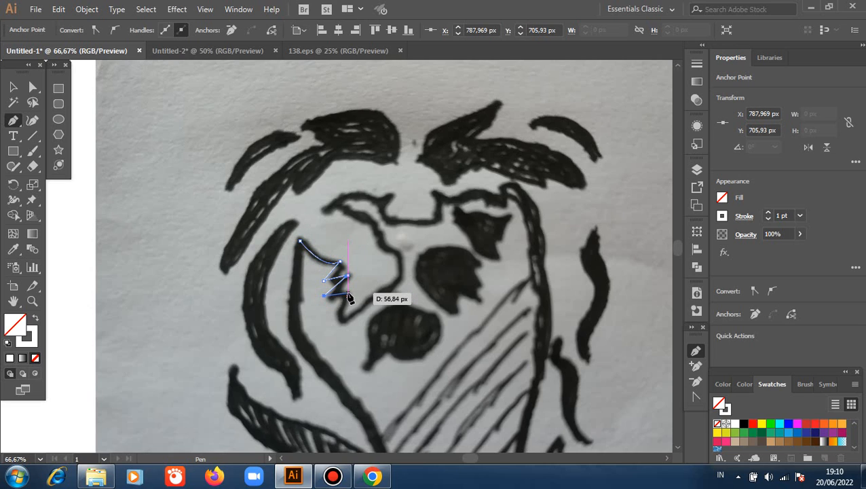
left_click(345, 293)
left_click(340, 318)
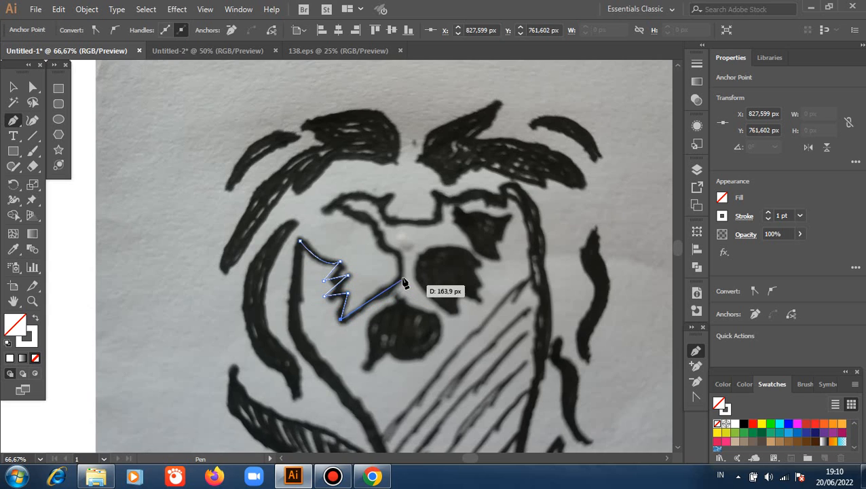
- Continue the path from the zigzag's lowest point up the left side of the muzzle to the left brow's outer tip
left_click_drag(399, 280, 401, 258)
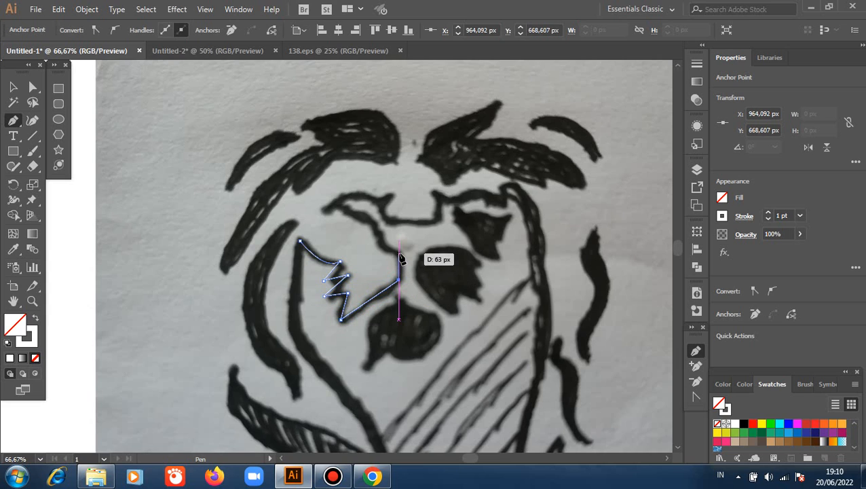
left_click(398, 253)
left_click_drag(369, 219, 363, 190)
left_click(369, 219)
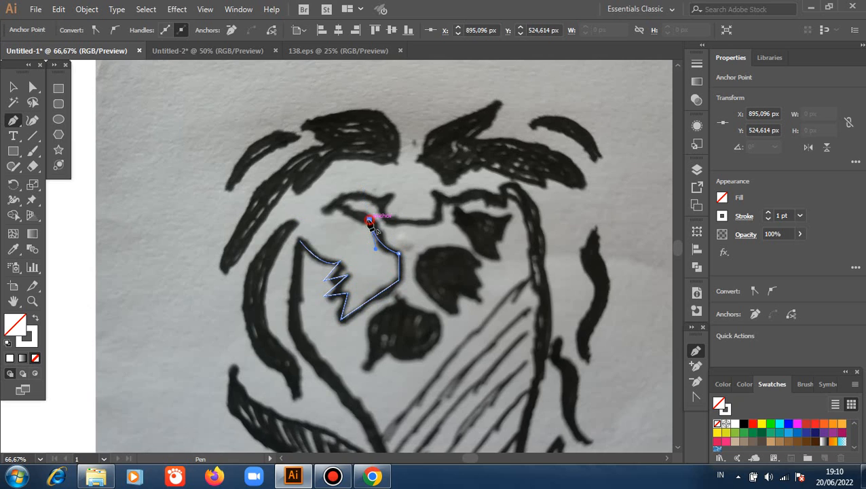
mouse_move(324, 211)
left_mouse_down()
mouse_move(305, 216)
mouse_move(319, 219)
left_mouse_up()
left_click(324, 211)
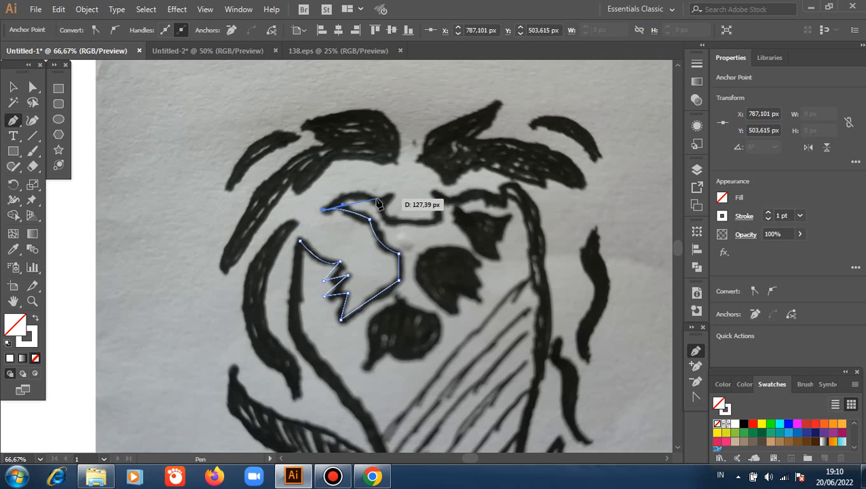
- Continue the path over the left brow, across the nose bridge notch and along the right brow to its outer peak
left_click_drag(377, 198, 521, 224)
left_click(436, 216)
left_click(449, 201)
scroll(519, 199, "up", 2)
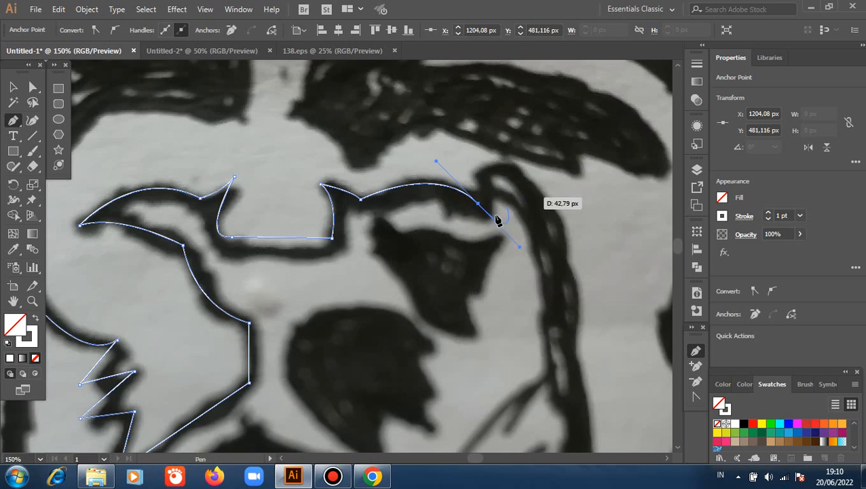
left_click_drag(479, 201, 469, 163)
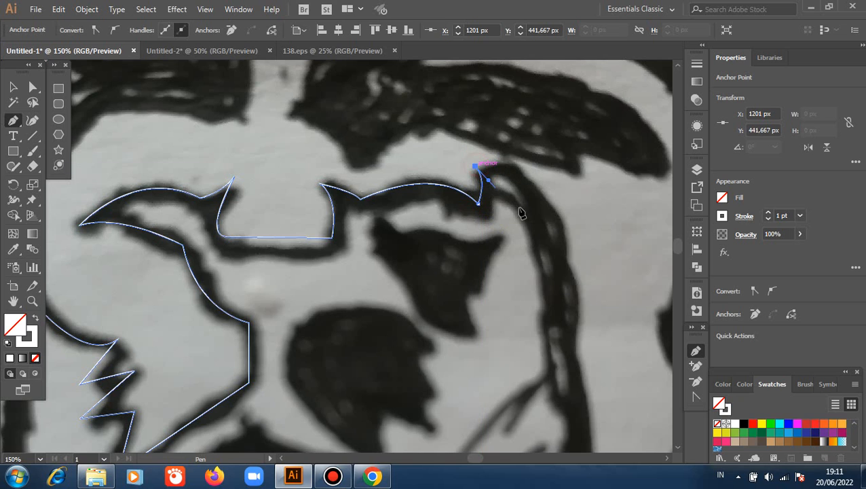
- Extend the path down the right side of the face and around the lower right mane tuft to the chin tip
scroll(516, 214, "down", 4)
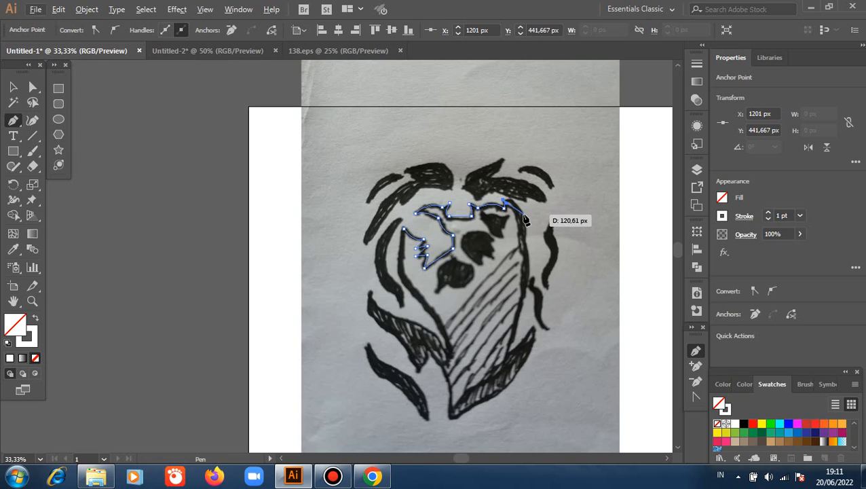
left_click(520, 214)
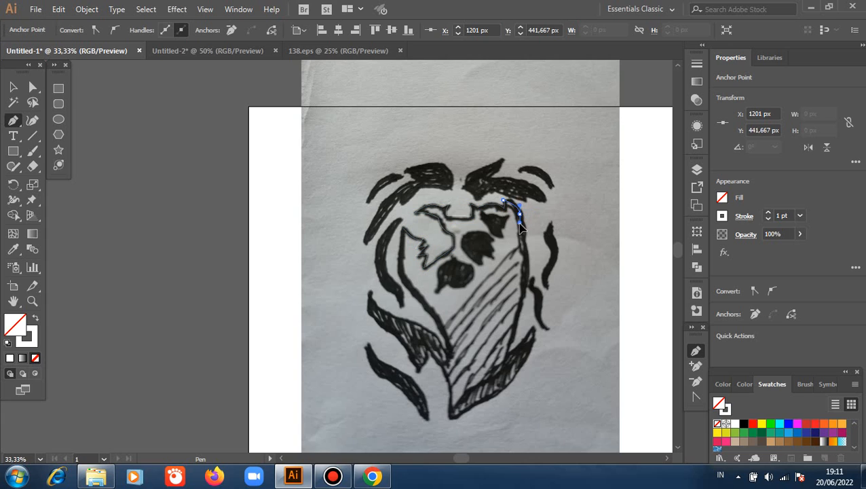
left_click(523, 217)
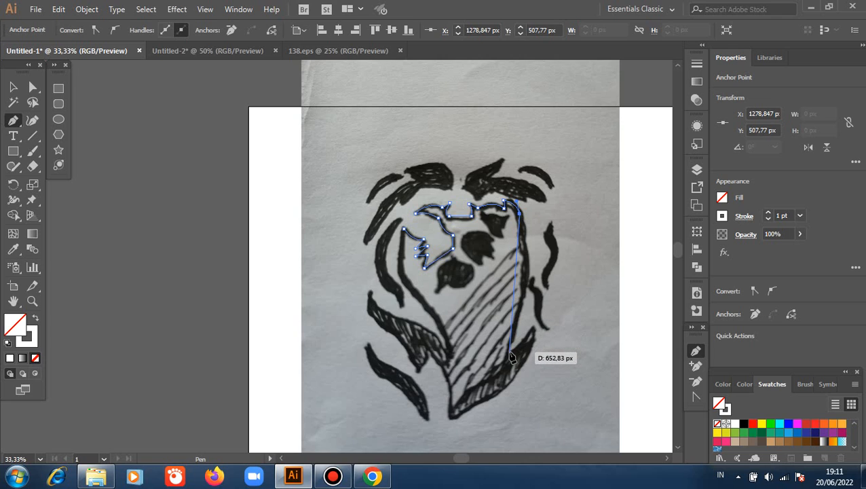
left_click_drag(509, 352, 479, 428)
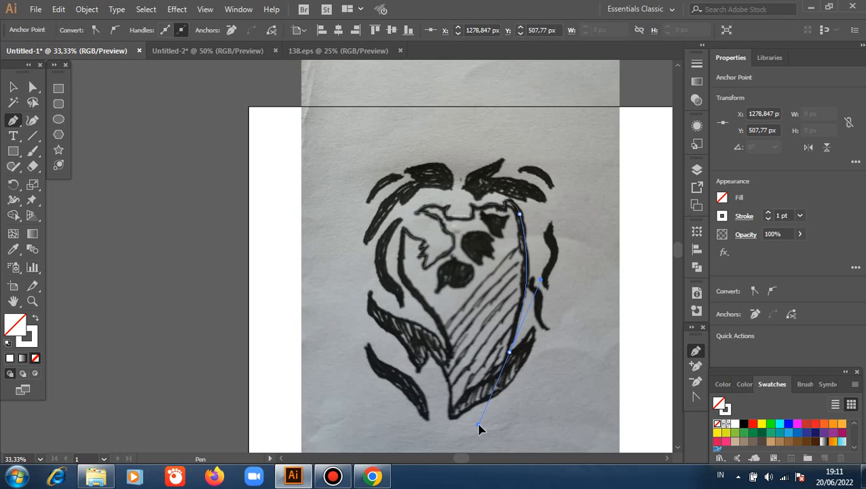
left_click(510, 352)
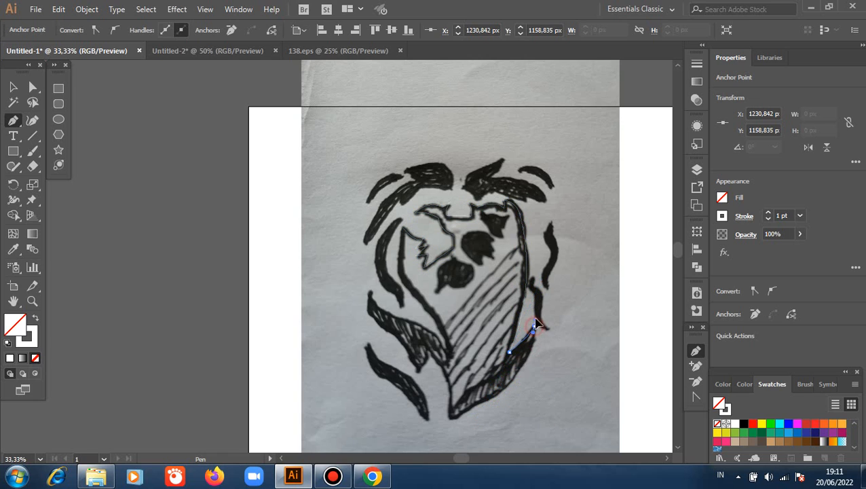
left_click(536, 325)
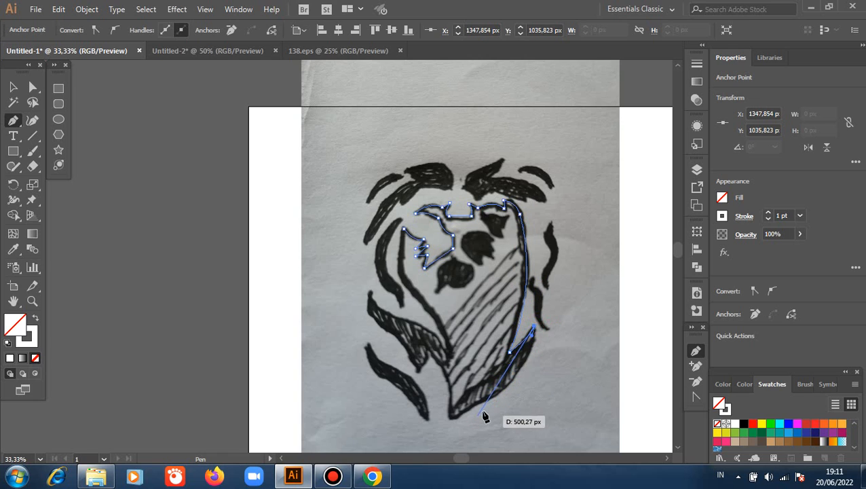
left_click_drag(493, 396, 453, 433)
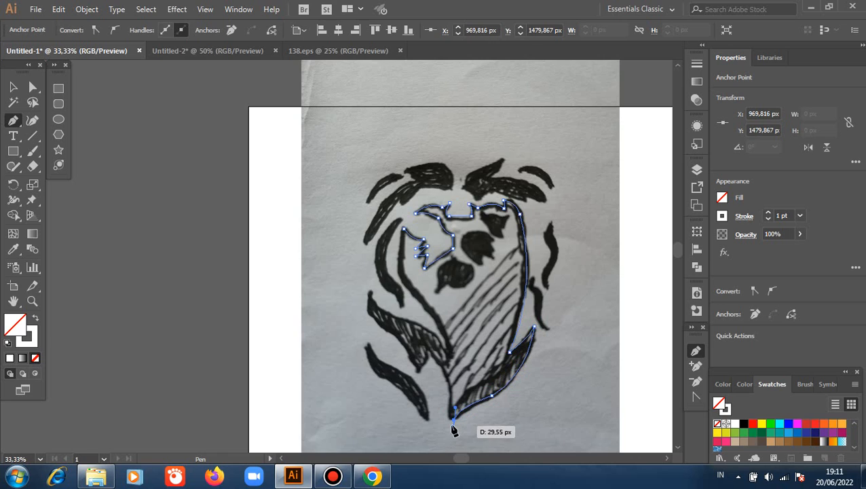
- Trace around the forked lower left mane tuft, from the chin to its upper tip and back to the inner face line
left_click_drag(435, 360, 400, 325)
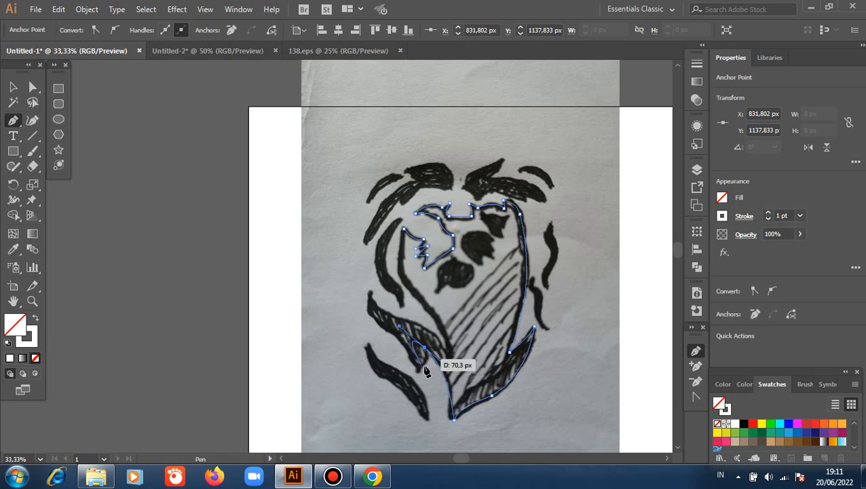
left_click(425, 348)
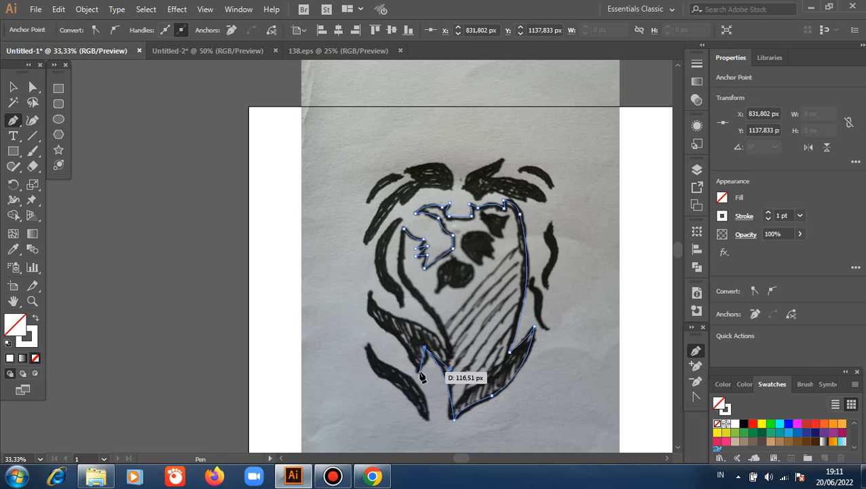
mouse_move(419, 372)
left_mouse_down()
mouse_move(411, 379)
mouse_move(421, 381)
left_mouse_up()
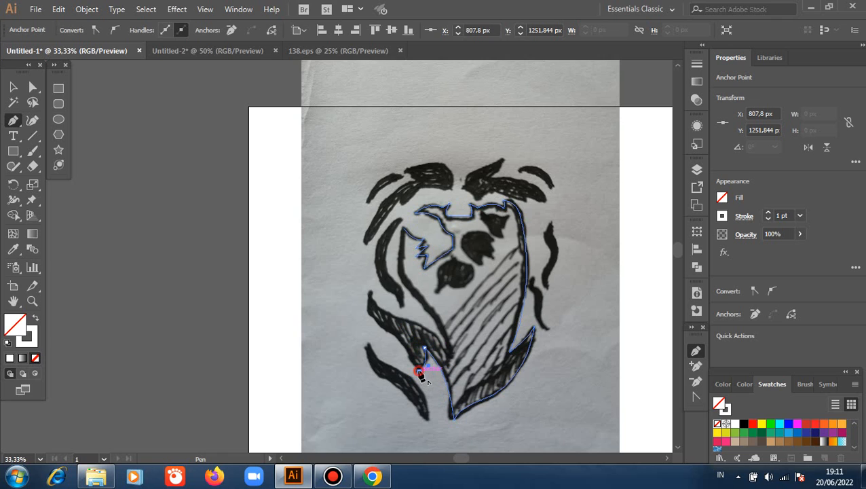
left_click_drag(385, 329, 378, 269)
left_click(385, 330)
left_click(373, 290)
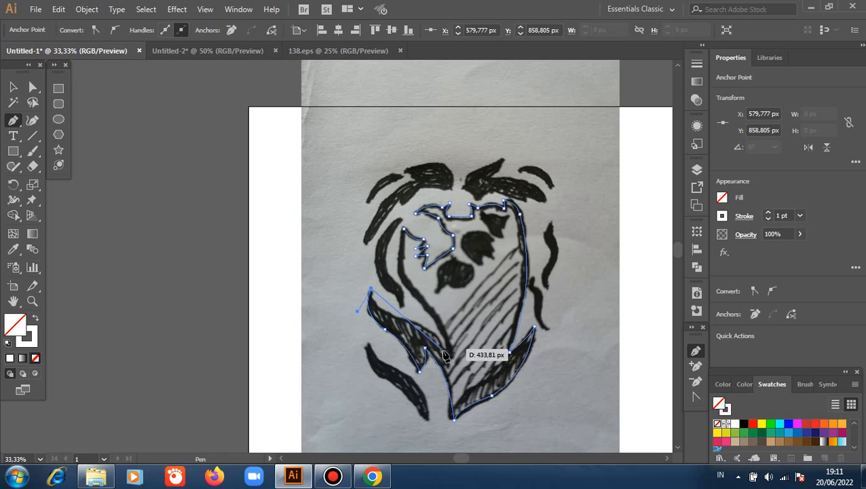
left_click(415, 322)
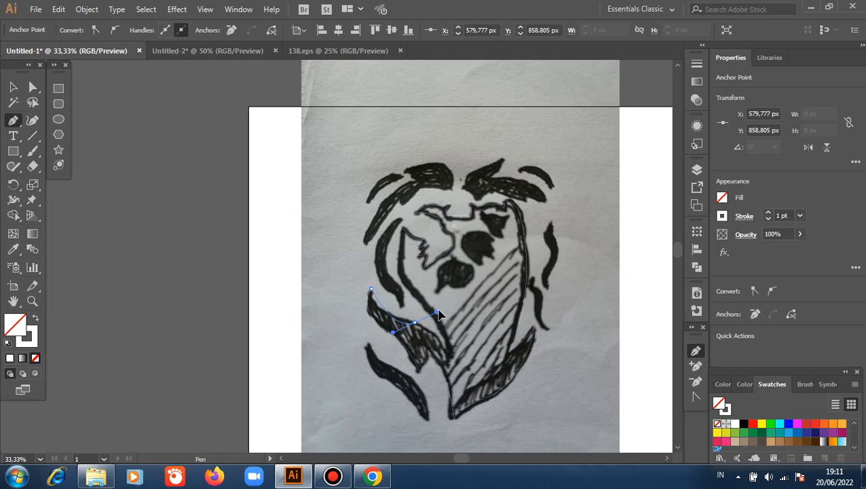
left_click(449, 352)
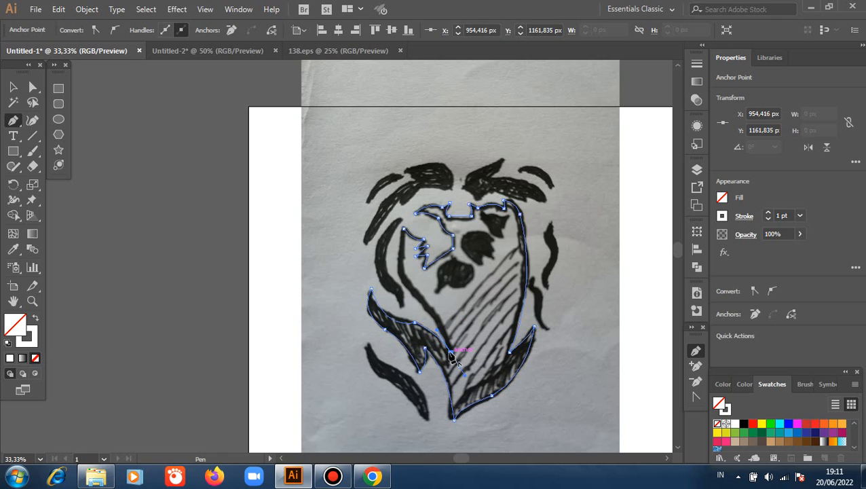
- Trace the left side of the face upward and close the path at its starting point
left_click_drag(401, 275, 367, 243)
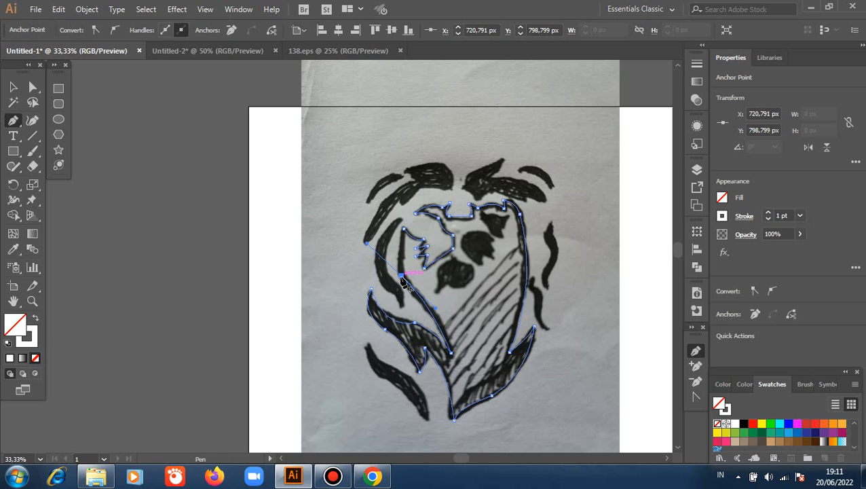
left_click(401, 276)
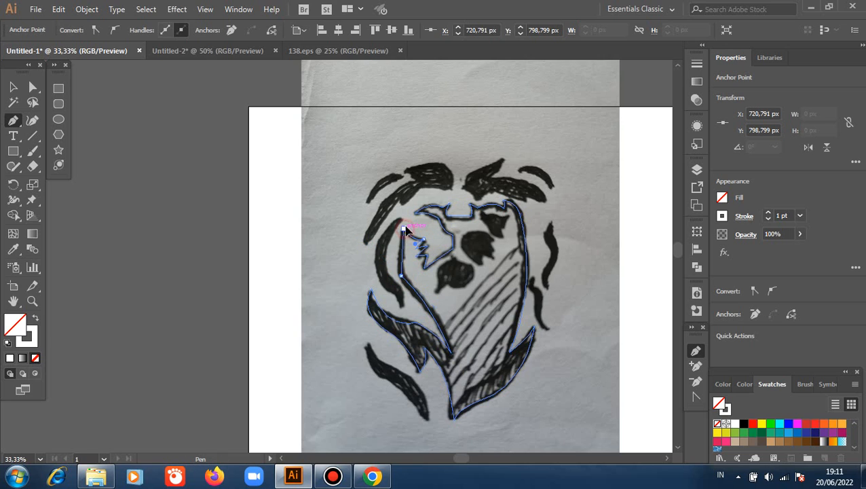
left_click_drag(404, 229, 413, 218)
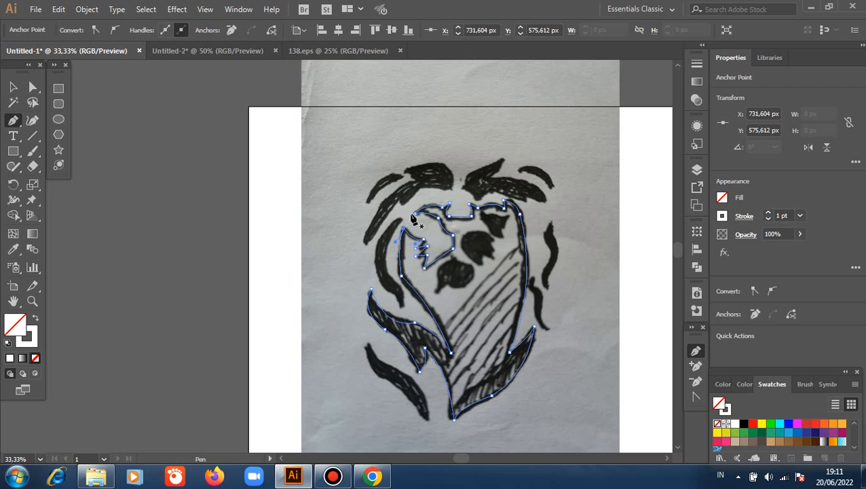
- Trace the long crescent-shaped mane strand beside the left side of the face as a closed curved path
scroll(468, 241, "up", 2)
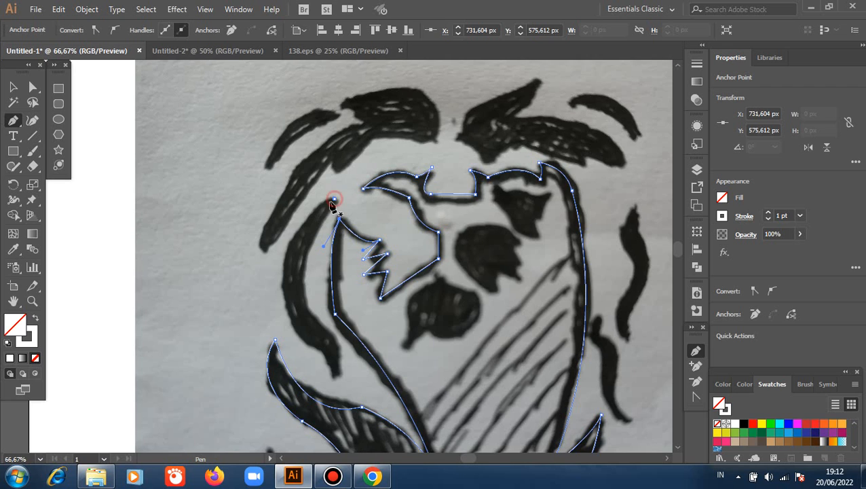
left_click(334, 199)
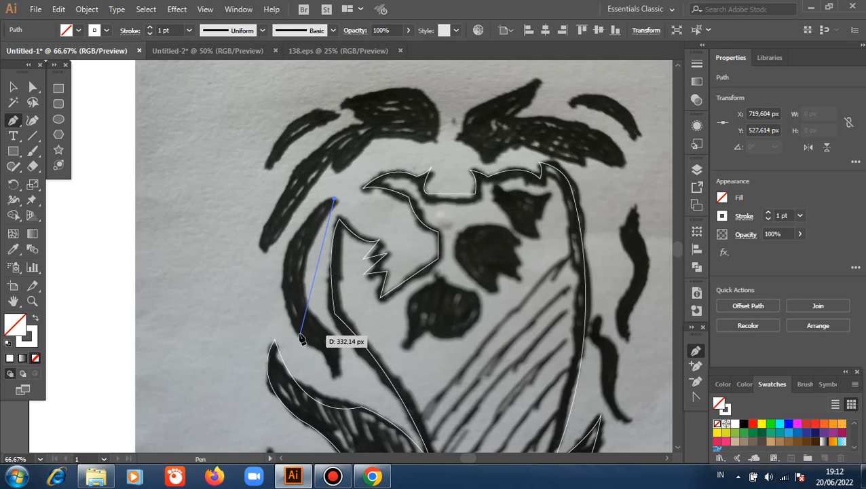
left_click_drag(309, 343, 373, 430)
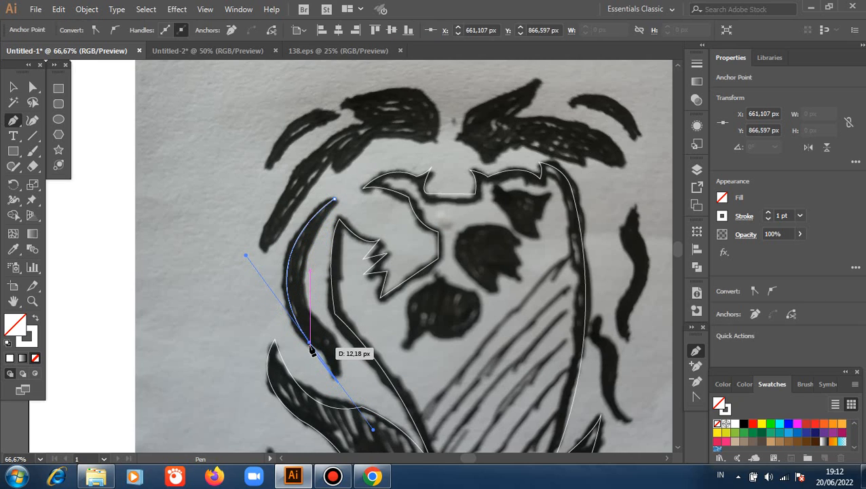
left_click_drag(331, 375, 331, 399)
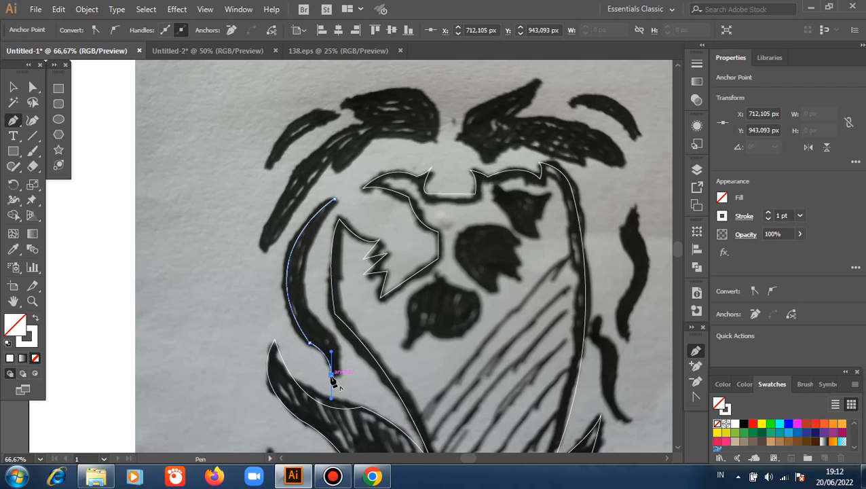
left_click_drag(343, 368, 318, 312)
left_click_drag(310, 343, 307, 313)
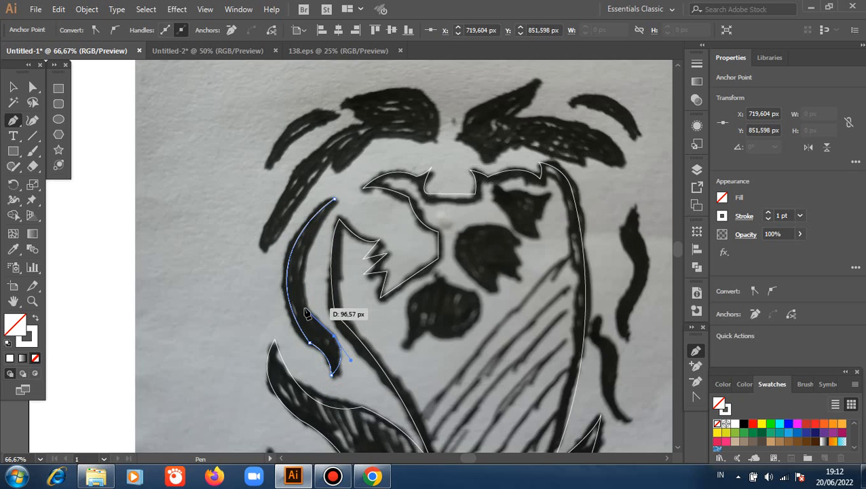
left_click(305, 308)
left_click_drag(337, 203, 377, 182)
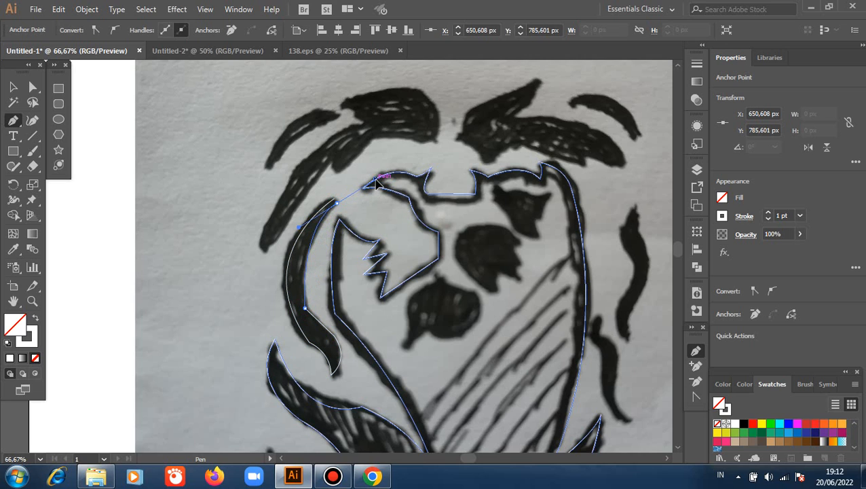
left_click(337, 204)
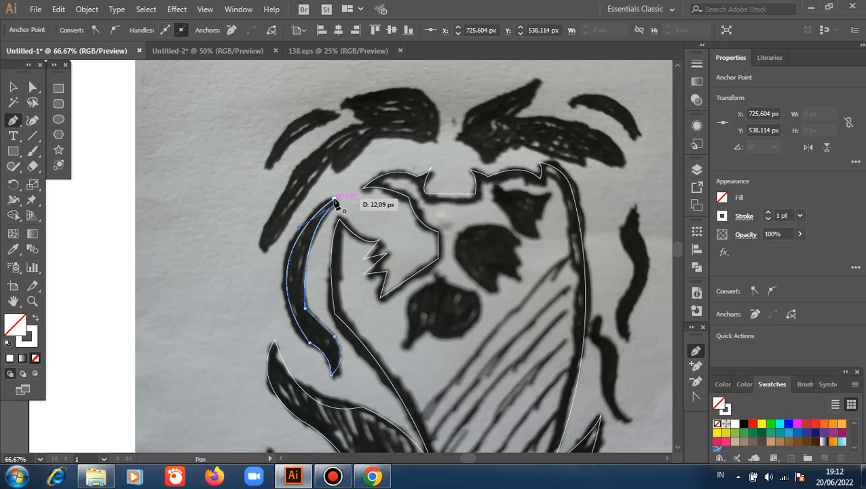
- Trace the outer edge of the large upper left mane tuft, from its lower tip through the notch and over the crest
left_click(259, 243)
left_click_drag(364, 123, 449, 96)
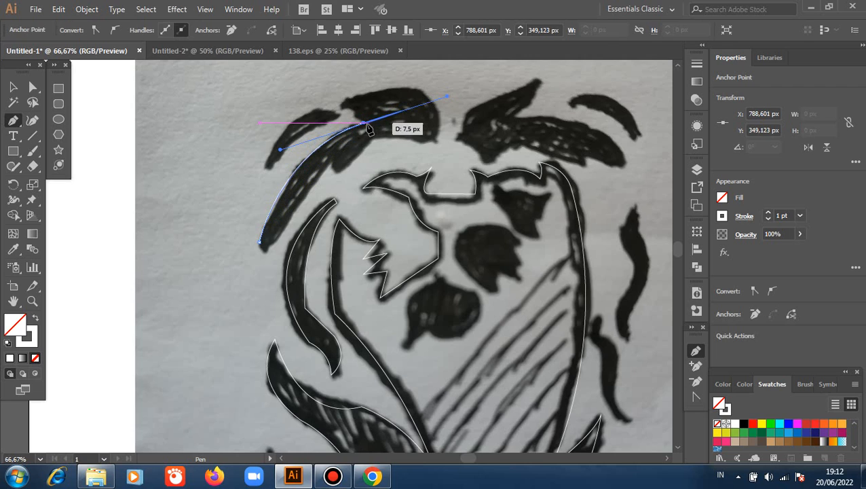
left_click_drag(369, 131, 311, 104)
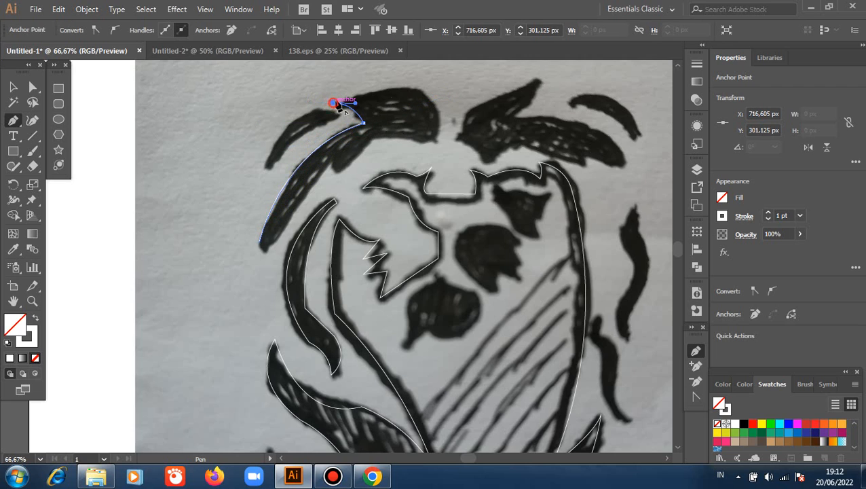
left_click_drag(421, 91, 460, 118)
left_click(422, 92)
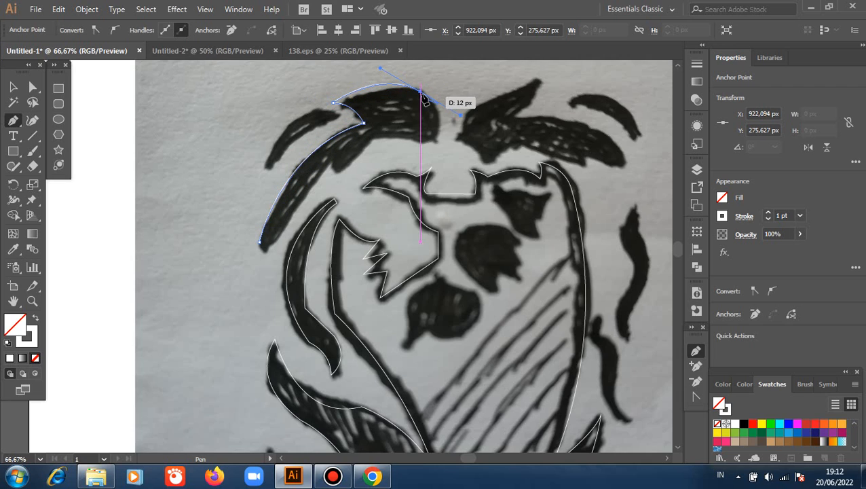
- Trace the inner edge of the upper left mane tuft with its small pointed notch and close the path at the lower tip
left_click(444, 140)
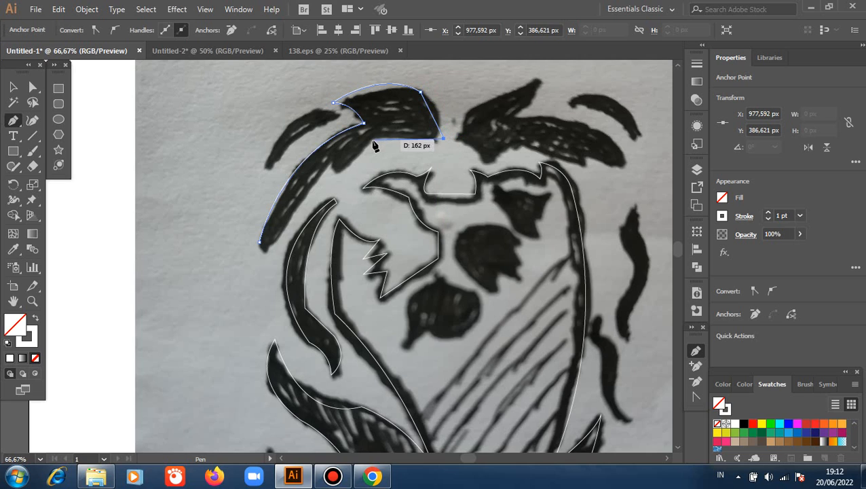
left_click_drag(371, 142, 347, 162)
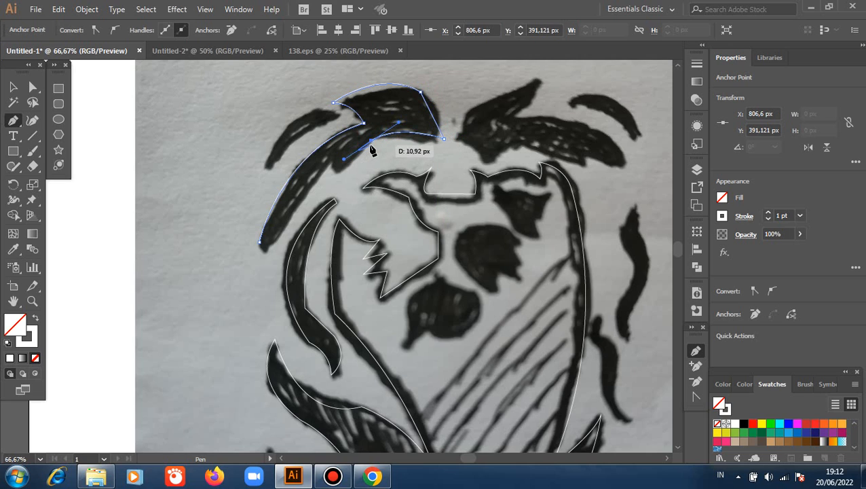
left_click(372, 141)
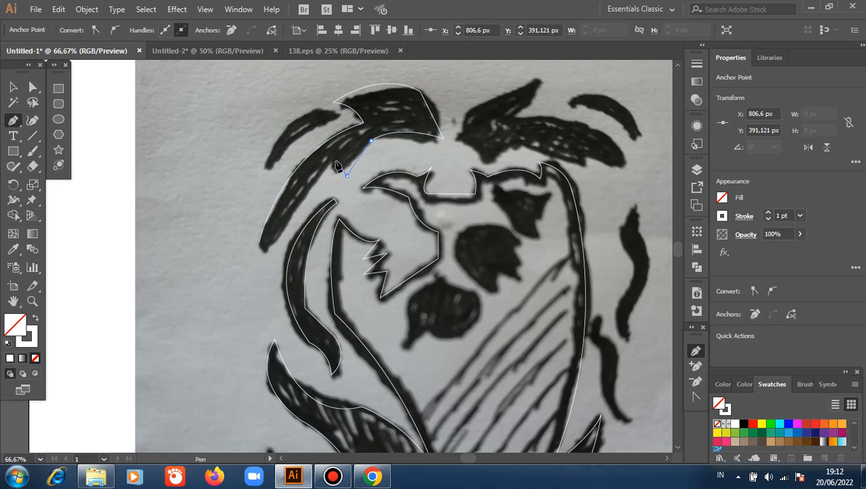
left_click_drag(333, 159, 204, 289)
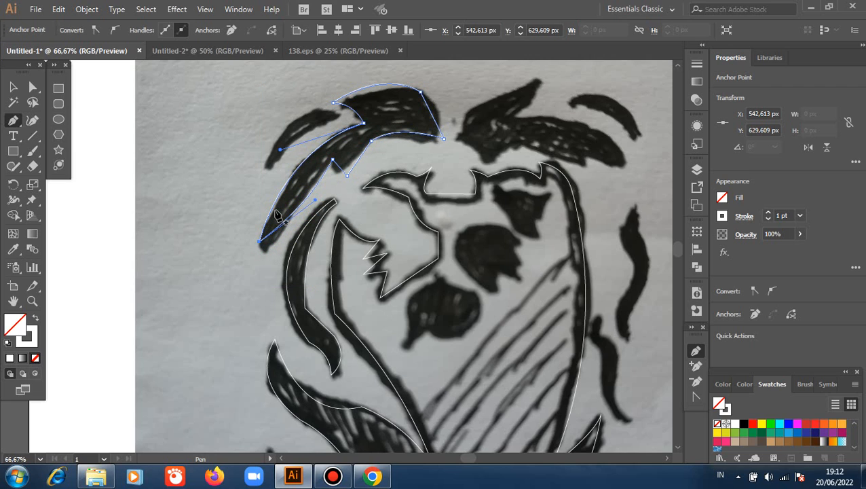
- Trace the small curved strand outside the upper left mane tuft as a closed path
left_click(341, 115)
left_click_drag(267, 170, 249, 248)
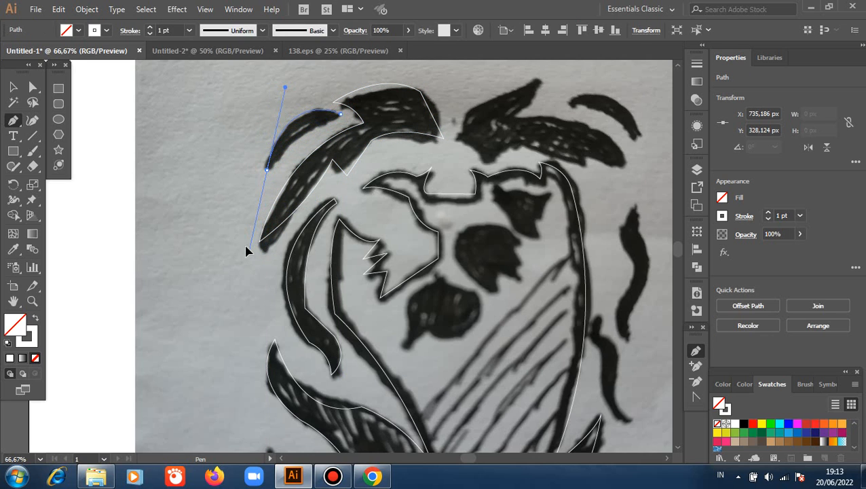
left_click(267, 169)
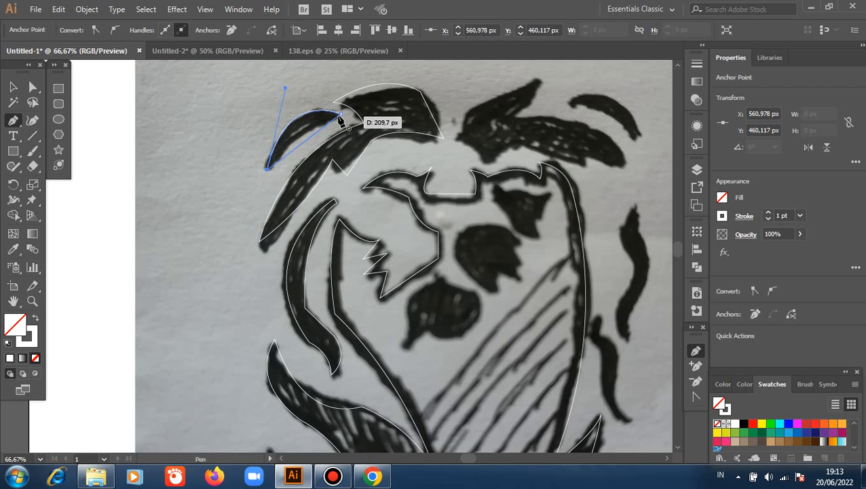
left_click_drag(341, 114, 385, 110)
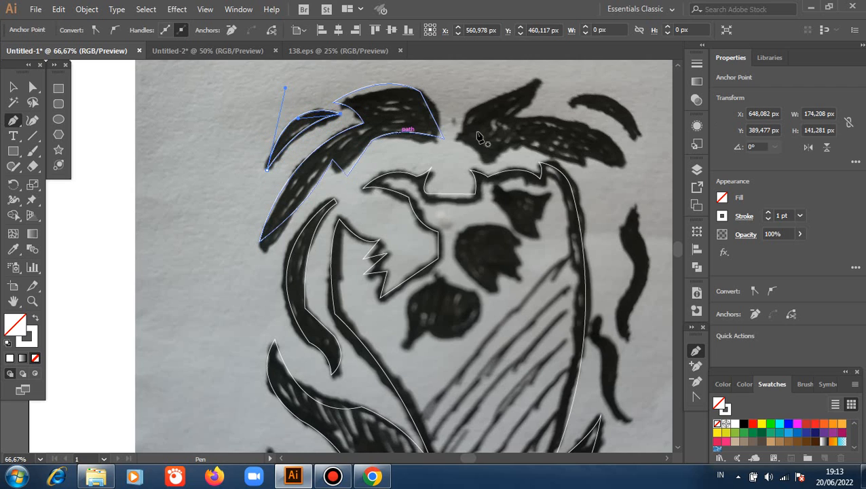
- Trace the large upper right mane tuft, including its raised peak, outer tip and lower notches, as a closed path
left_click_drag(457, 137, 516, 116)
left_click(511, 118)
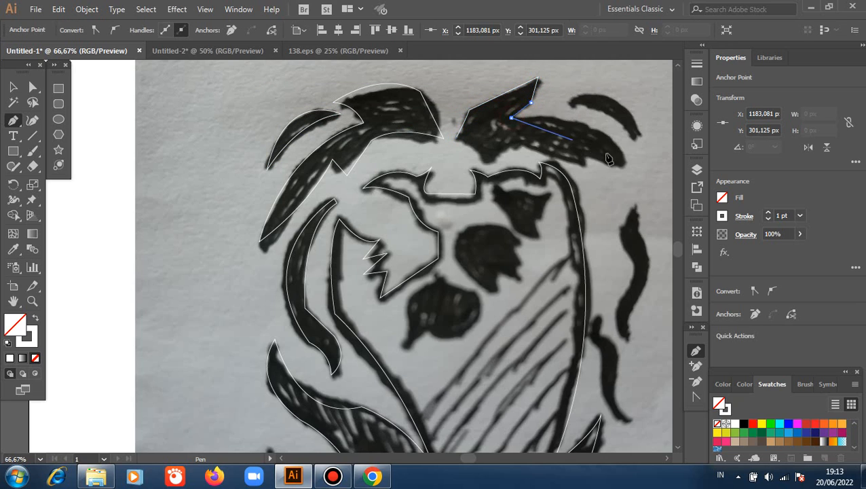
left_click_drag(625, 166, 635, 223)
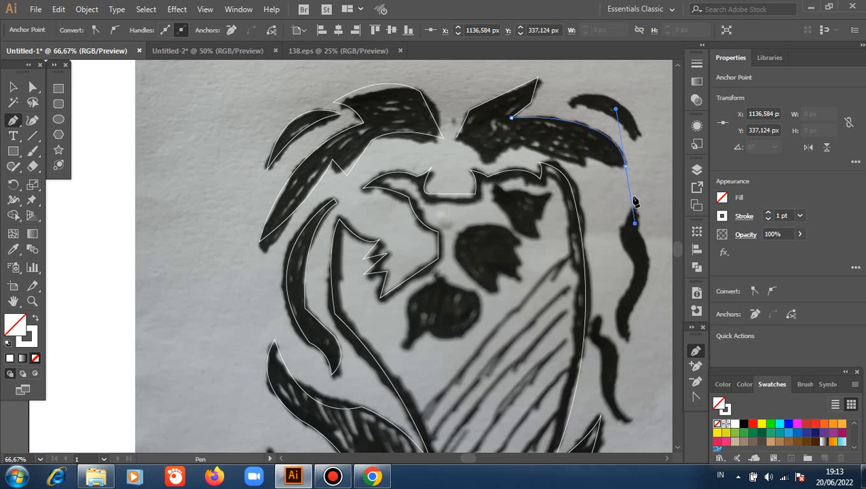
left_click(588, 155)
left_click(594, 172)
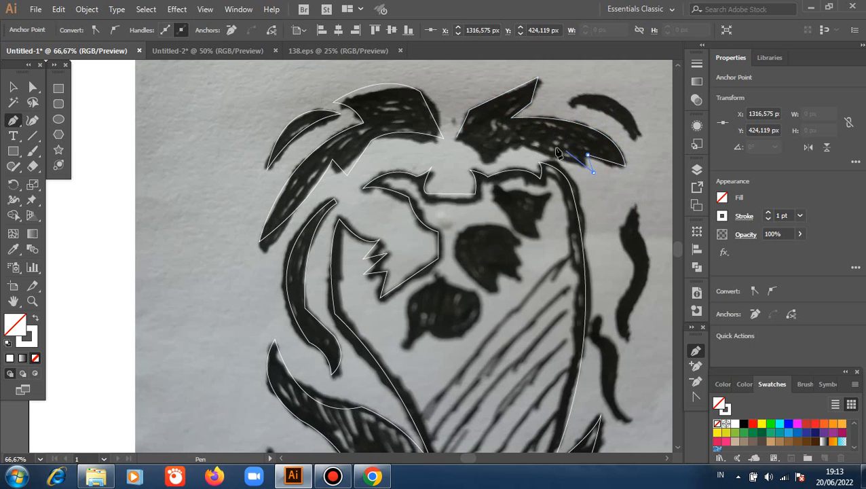
left_click_drag(510, 144, 475, 153)
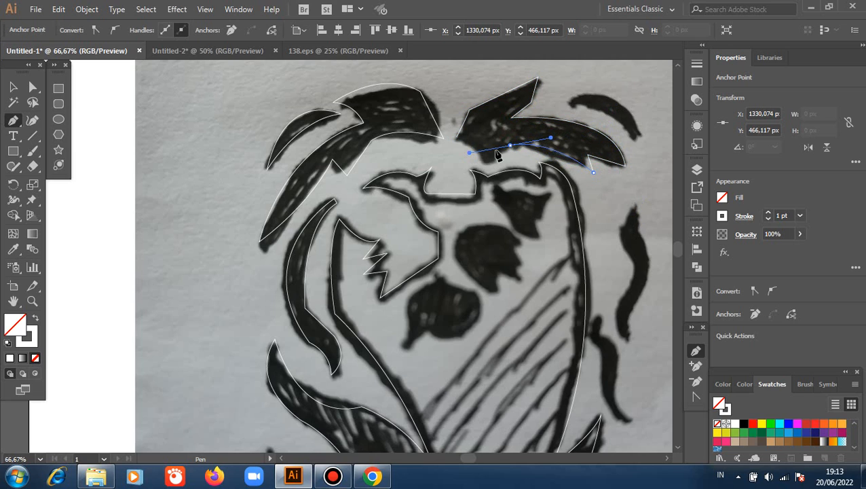
left_click(486, 163)
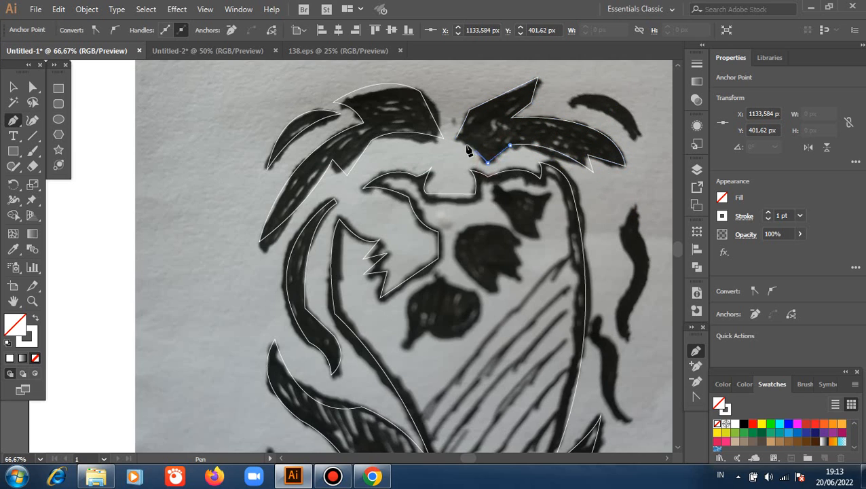
left_click(457, 136)
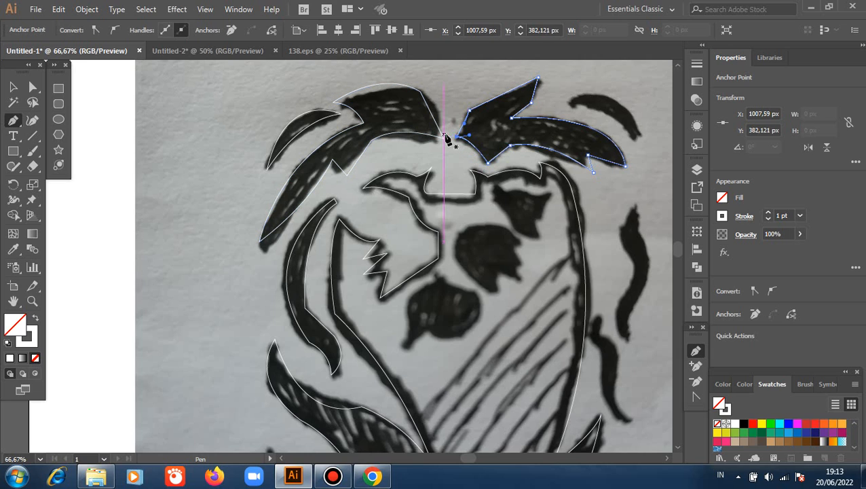
- Trace the small curved strand above the upper right mane tuft as a closed path
left_click(569, 100)
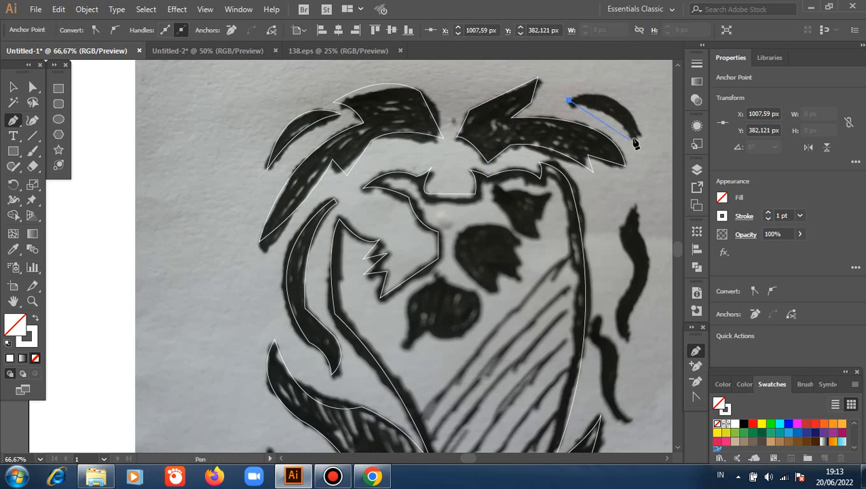
left_click_drag(637, 140, 645, 197)
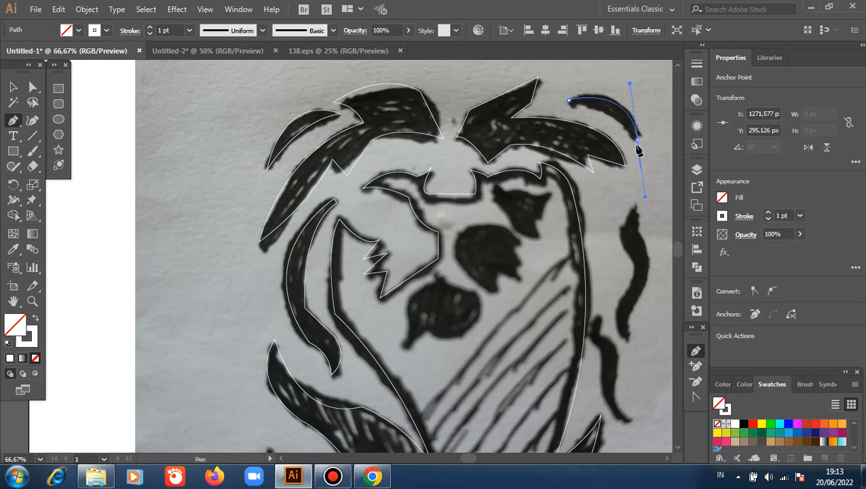
left_click(569, 100)
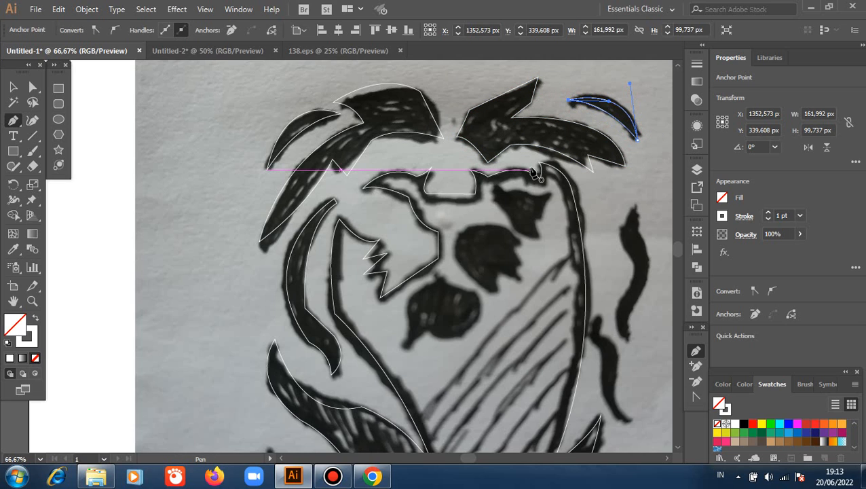
- Start a path on the dark eye patch below the right brow and trace its wavy upper edge to the outer tip
scroll(534, 174, "down", 1)
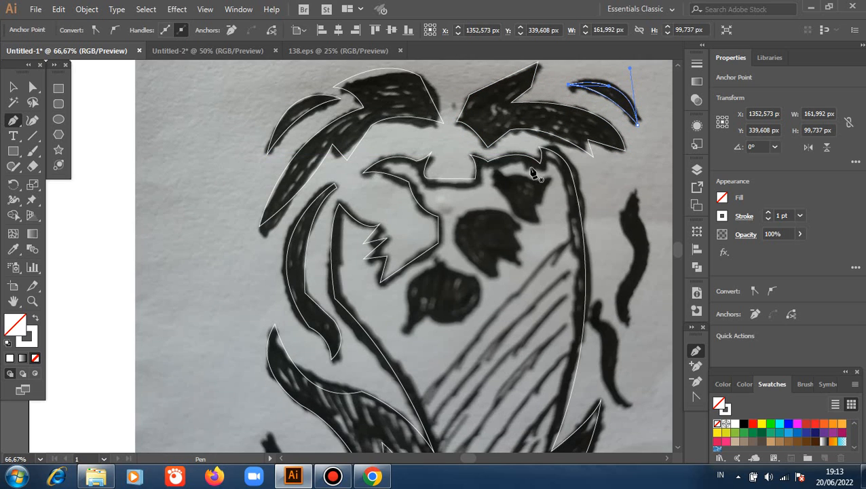
left_click(496, 171)
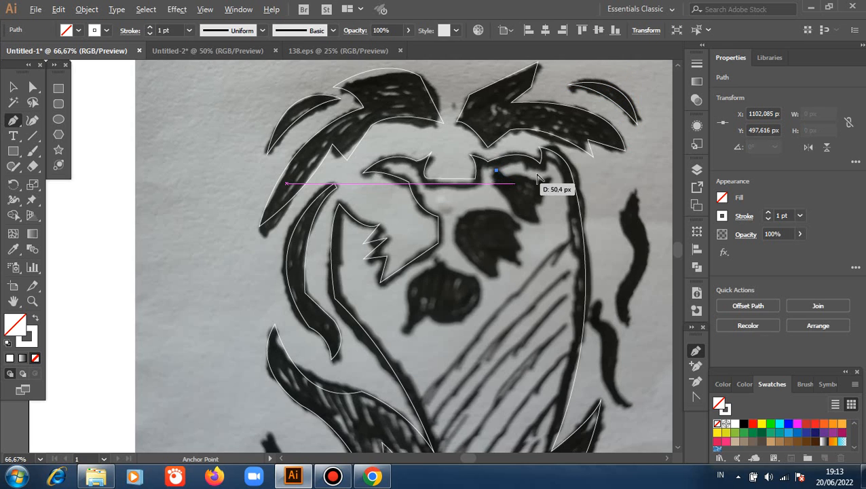
scroll(537, 178, "up", 2)
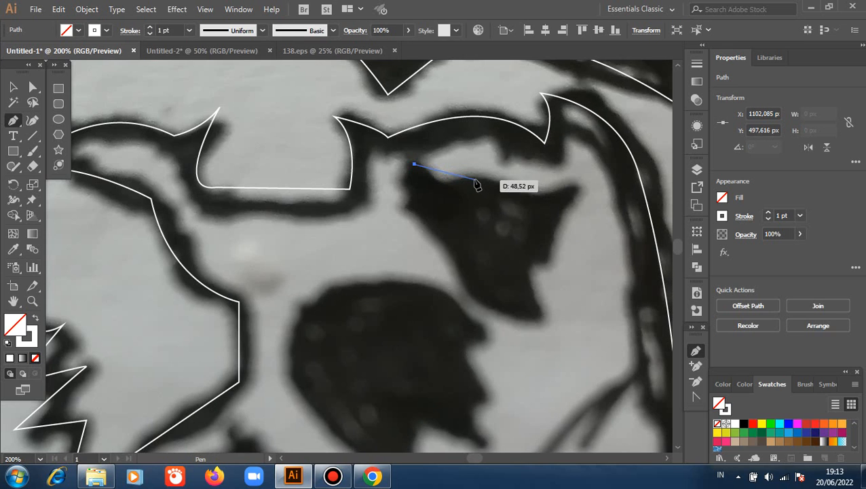
left_click_drag(468, 179, 491, 165)
left_click(469, 179)
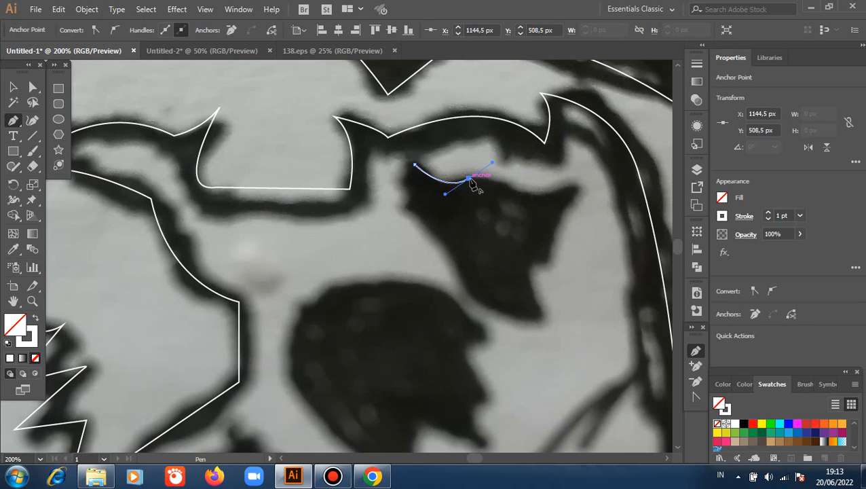
left_click_drag(538, 197, 547, 204)
left_click(578, 185)
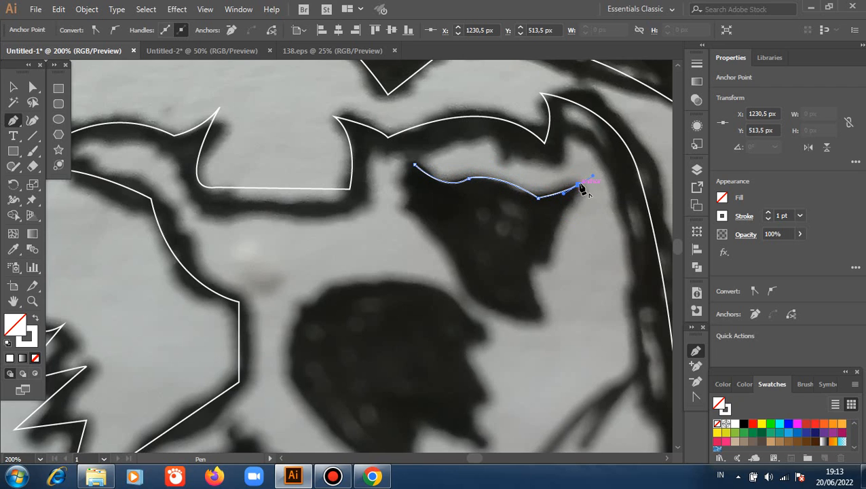
- Continue the dark eye patch path down its notched outer edge, around the lower tip and up the inner edge, and close it
left_click(547, 262)
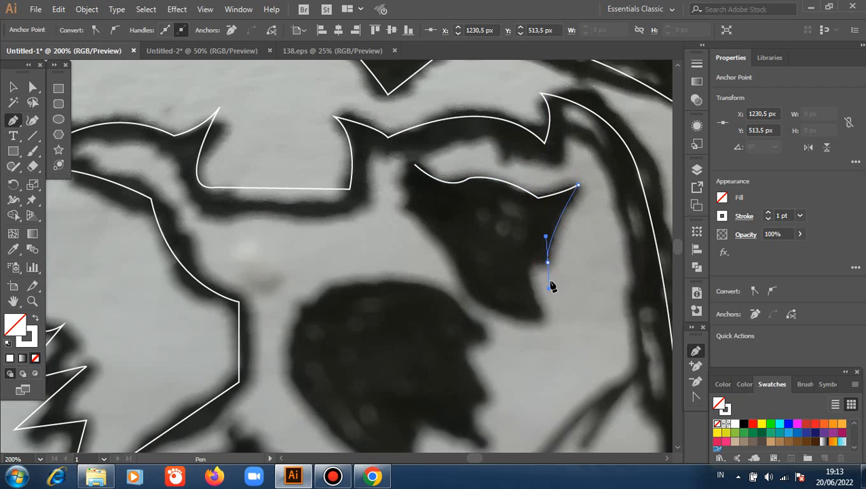
left_click_drag(550, 286, 543, 332)
left_click_drag(561, 383, 574, 366)
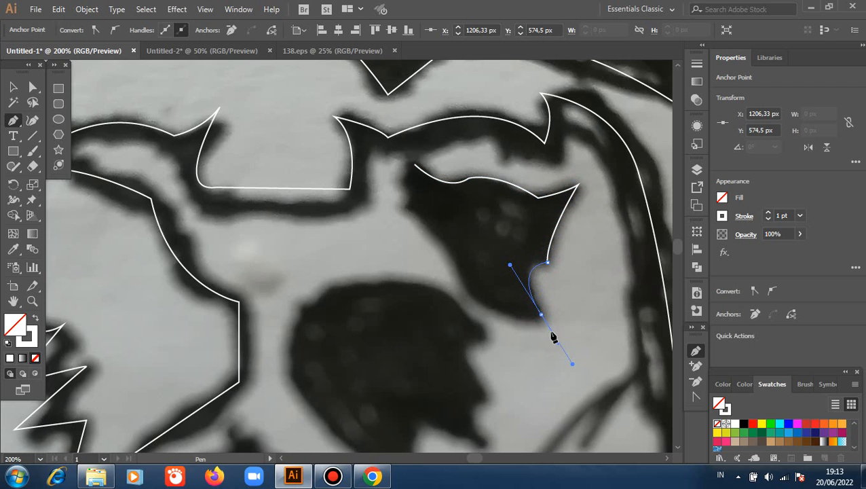
left_click_drag(472, 294, 447, 275)
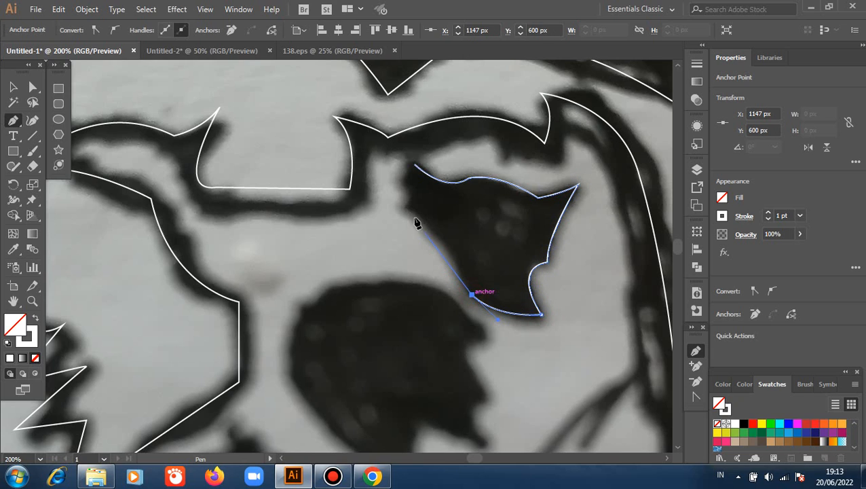
left_click_drag(406, 207, 372, 197)
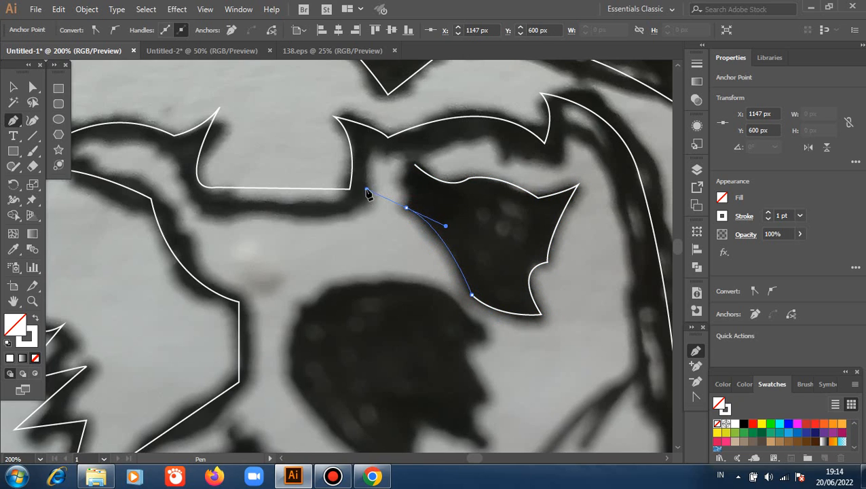
left_click_drag(415, 165, 421, 161)
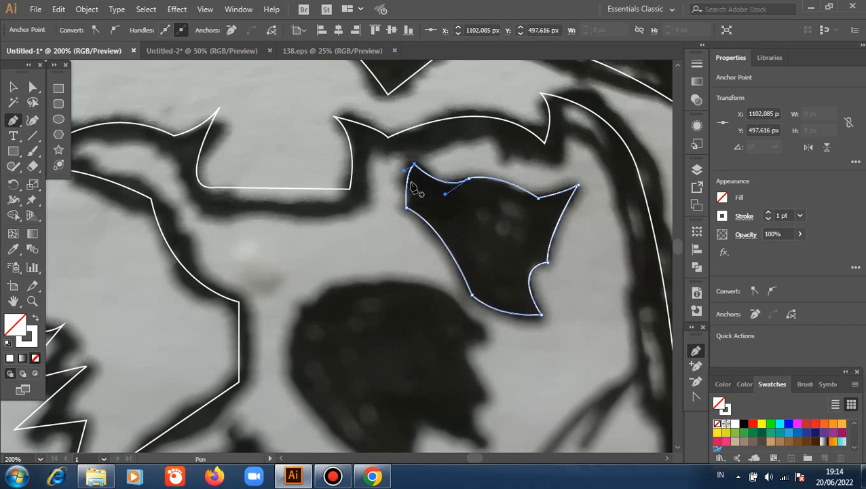
- Trace the large dark patch below the eye patch as a closed path, with a curved top, jagged outer edge and rounded inner side
scroll(412, 198, "down", 2)
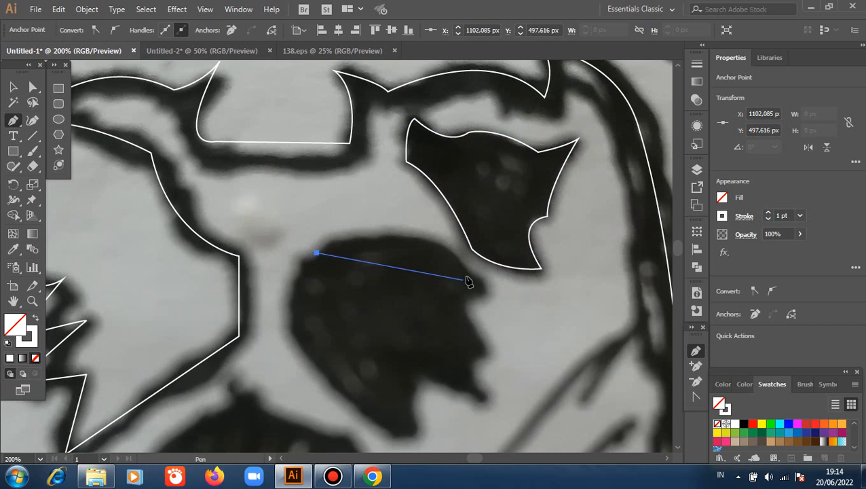
left_click_drag(482, 283, 553, 359)
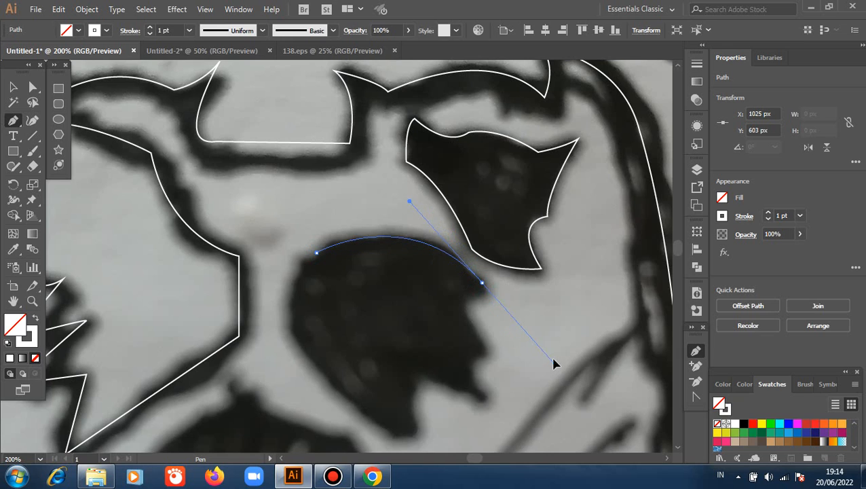
left_click(459, 304)
left_click(491, 351)
left_click(465, 368)
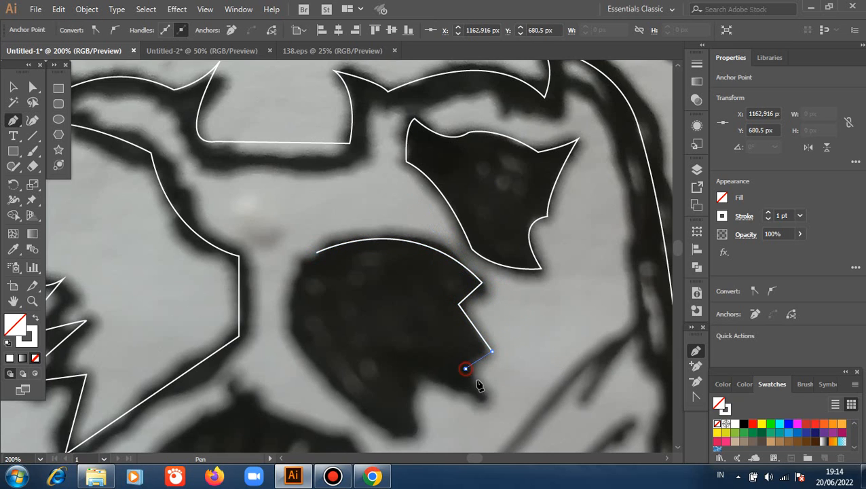
left_click(492, 400)
left_click(423, 377)
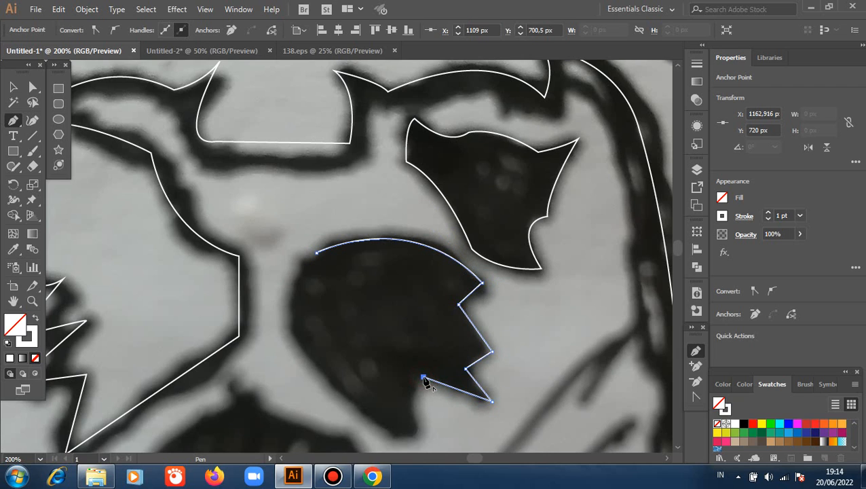
scroll(423, 378, "down", 1)
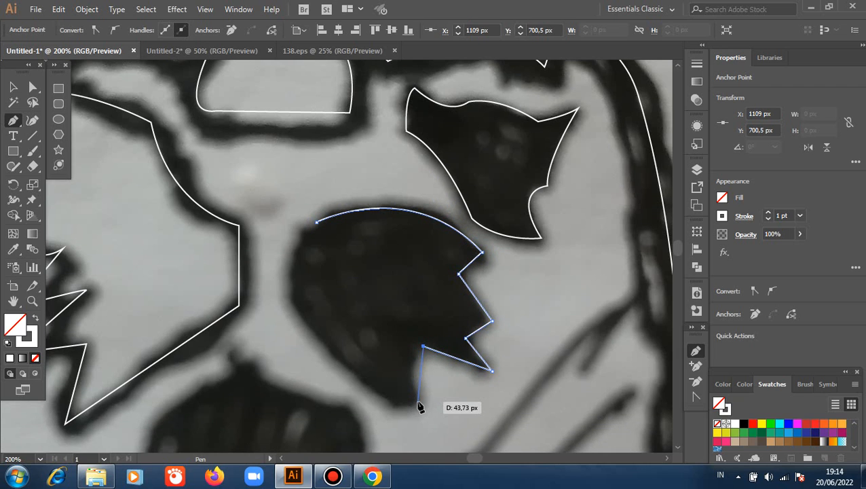
left_click(411, 374)
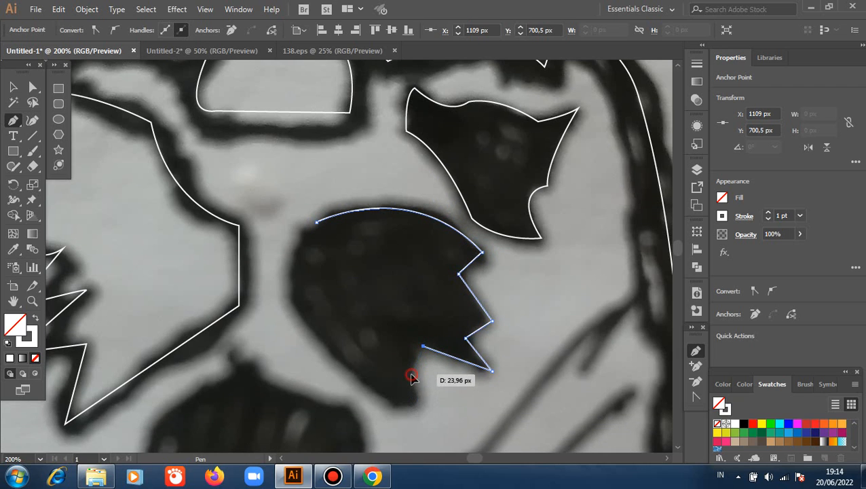
left_click(422, 408)
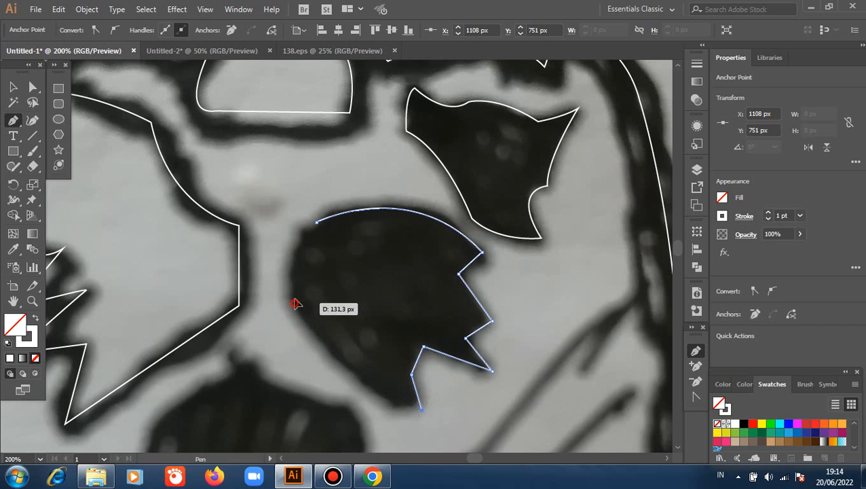
left_click_drag(295, 302, 254, 219)
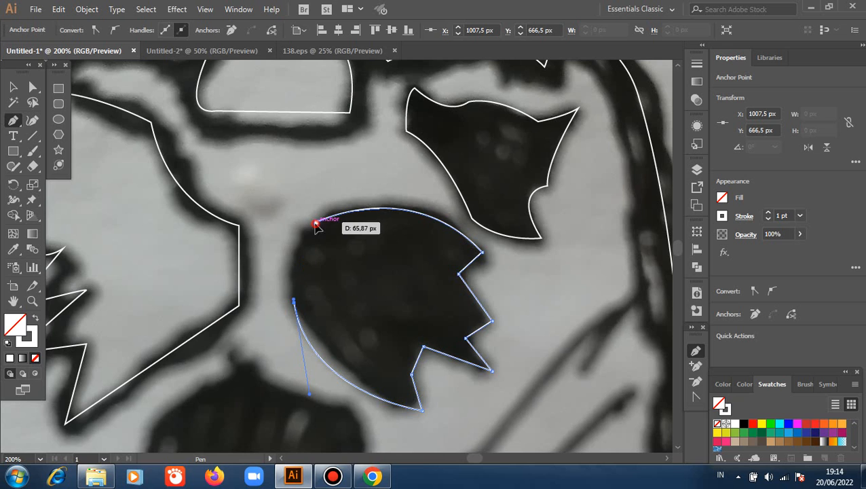
left_click_drag(315, 226, 350, 208)
- Trace the dark chin patch as a closed path, including its top point, lower left tail, underside notch and rounded right side
scroll(350, 208, "down", 3)
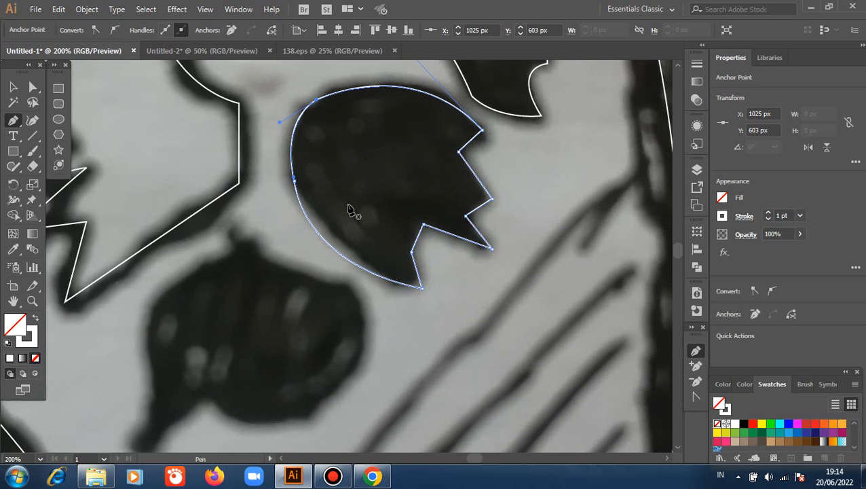
scroll(350, 209, "down", 1)
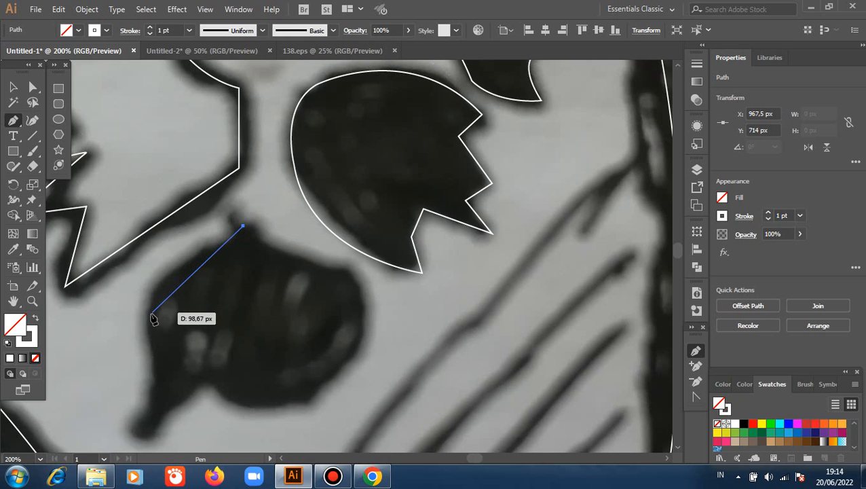
left_click_drag(148, 317, 134, 387)
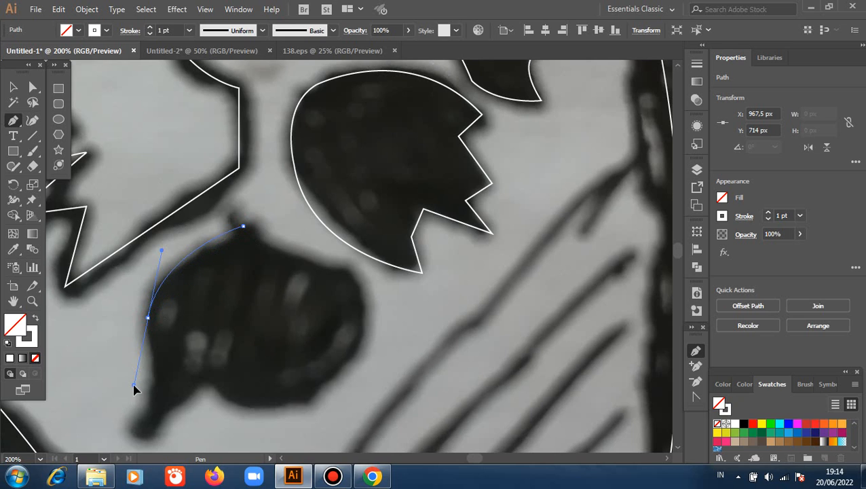
left_click(148, 316)
left_click_drag(132, 429, 98, 361)
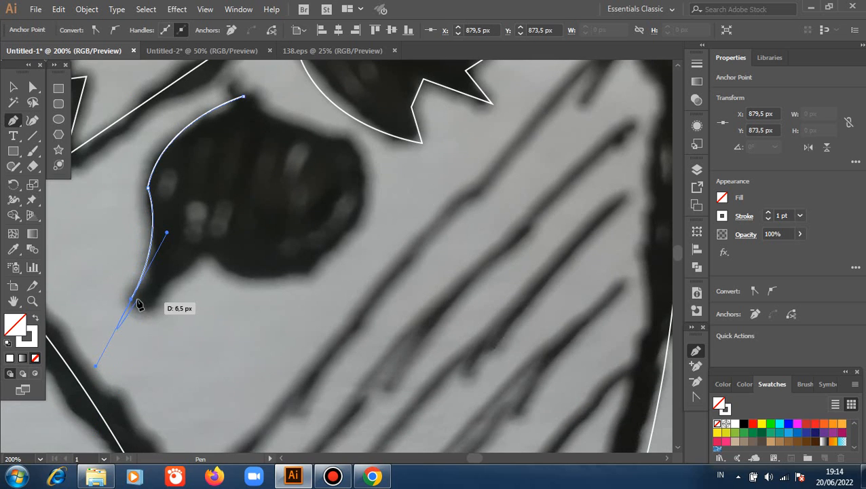
left_click_drag(210, 250, 258, 197)
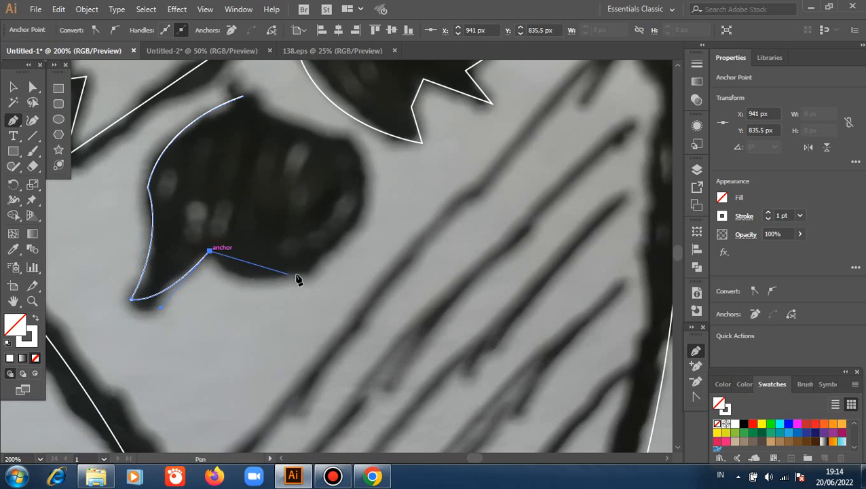
left_click_drag(307, 271, 331, 100)
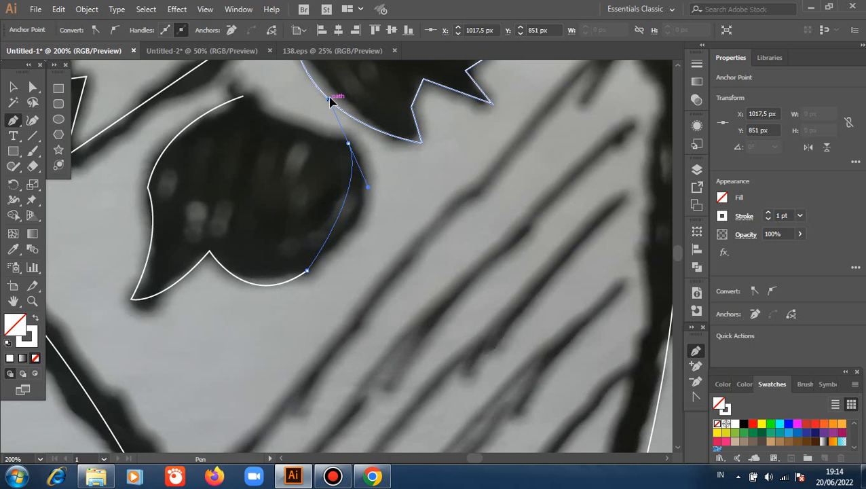
left_click(349, 144)
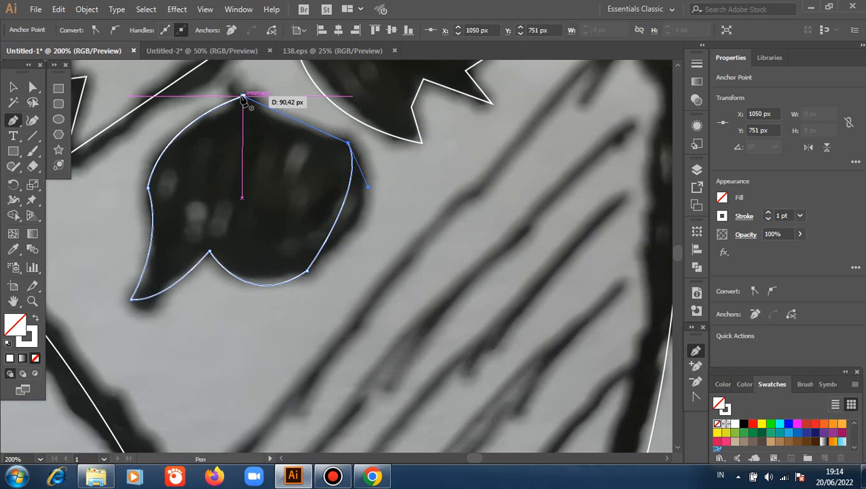
left_click_drag(242, 96, 231, 78)
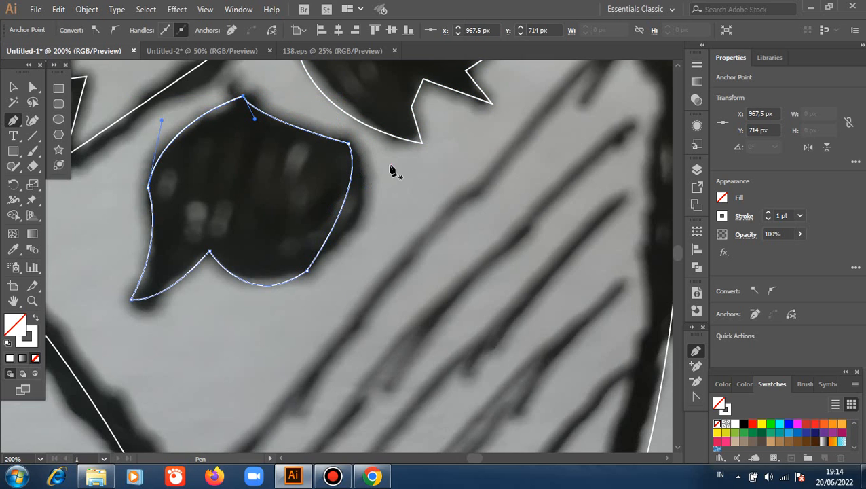
- Trace the separate curved strand outside the lower left of the mane as a closed path
scroll(391, 170, "down", 3)
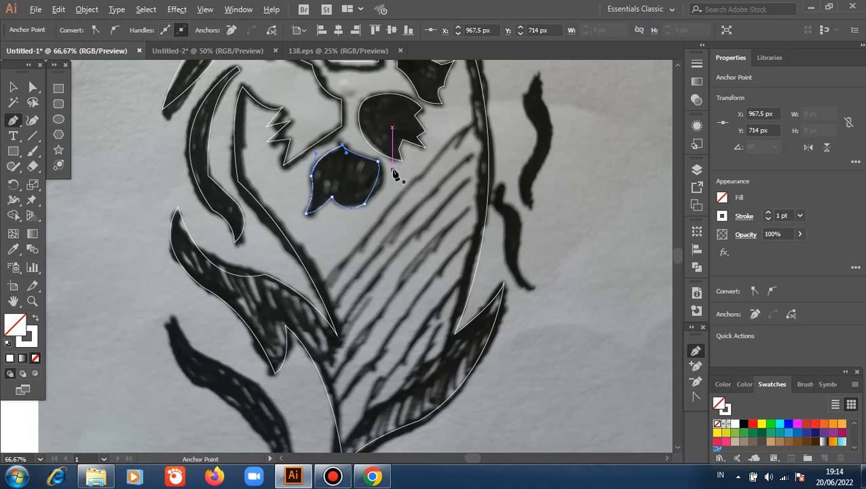
scroll(401, 207, "down", 3)
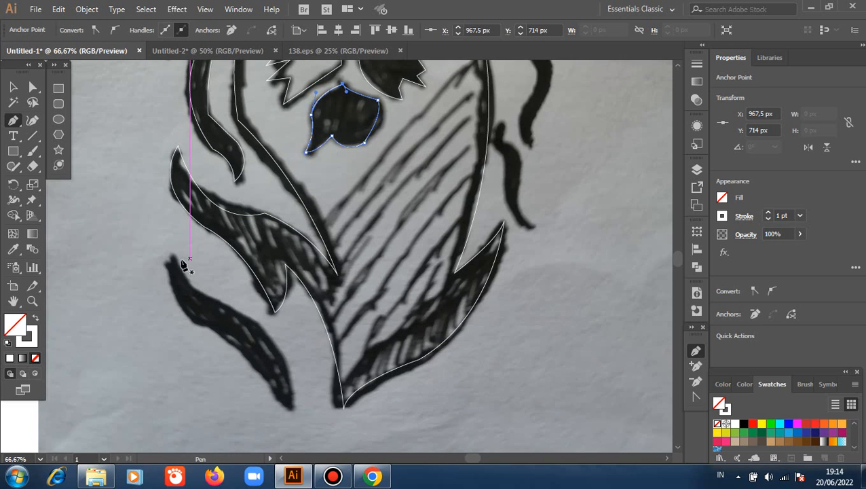
left_click(170, 256)
left_click_drag(244, 314, 304, 330)
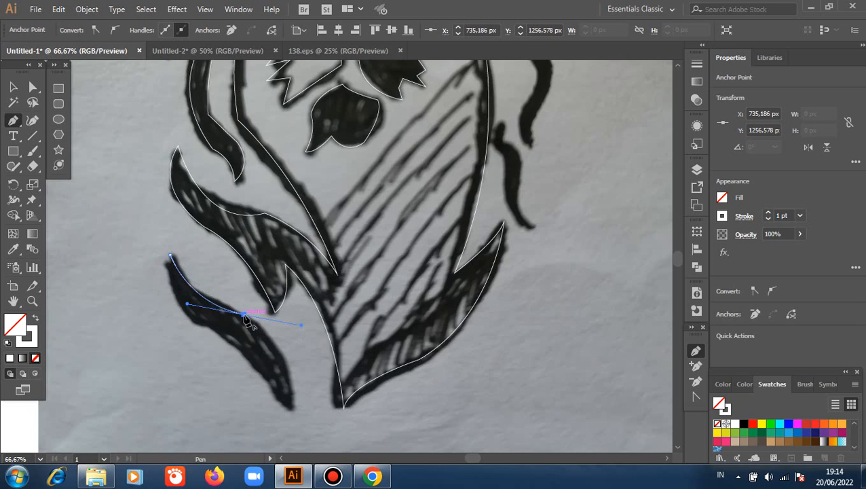
mouse_move(293, 409)
left_mouse_down()
mouse_move(275, 450)
mouse_move(292, 439)
mouse_move(290, 402)
left_mouse_up()
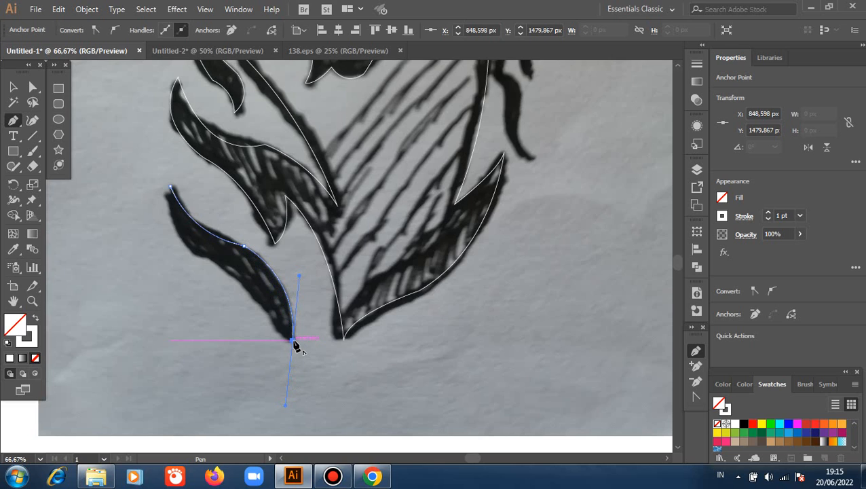
left_click_drag(208, 258, 163, 235)
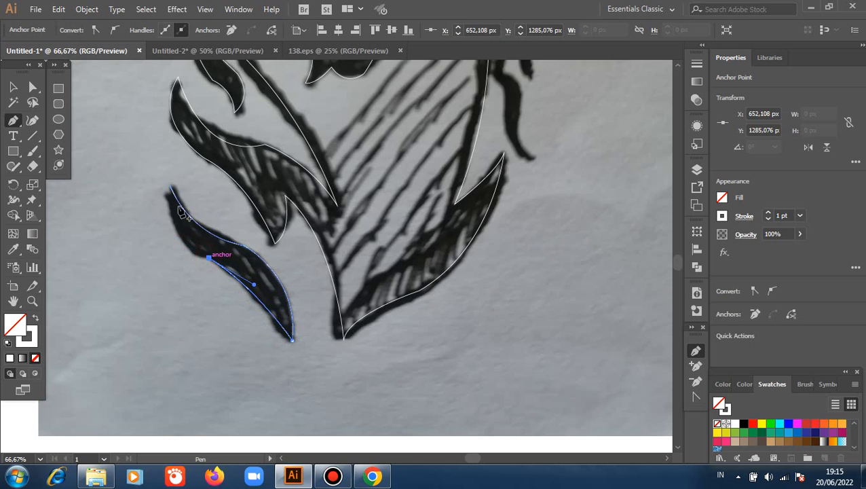
left_click_drag(170, 187, 179, 131)
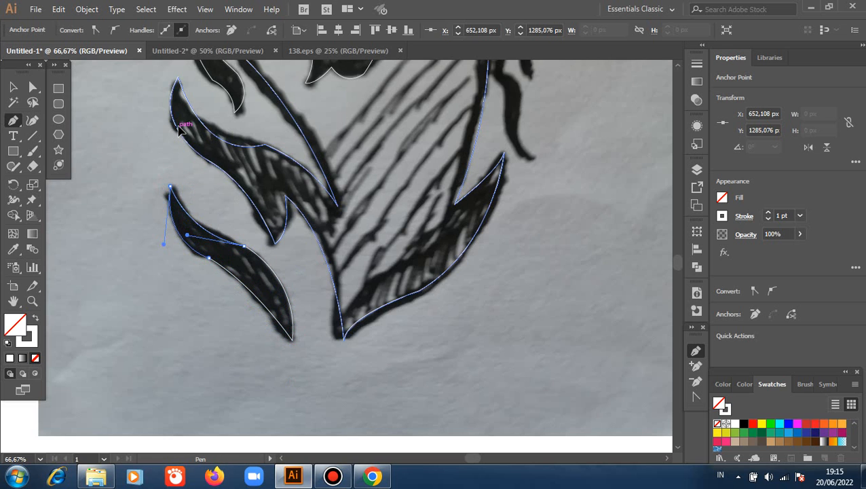
- Start tracing the upper wavy strand outside the right of the mane, from its top tip down the inner edge
scroll(570, 184, "up", 3)
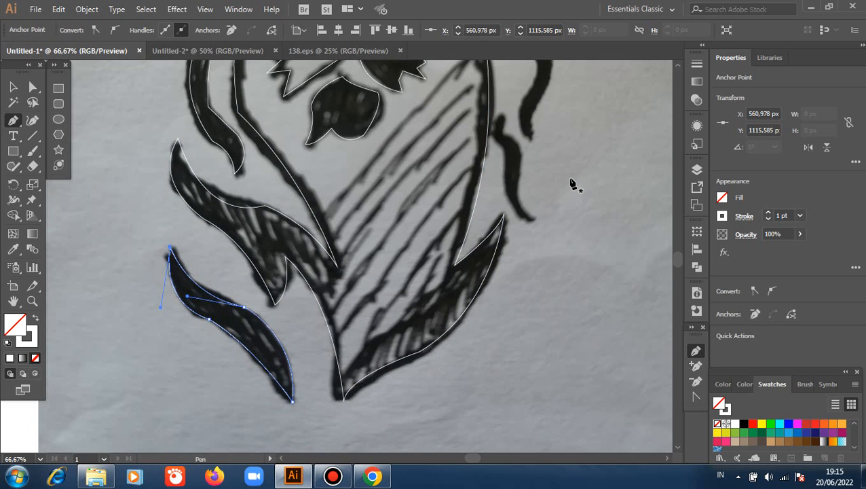
scroll(572, 184, "up", 7)
scroll(525, 170, "up", 2)
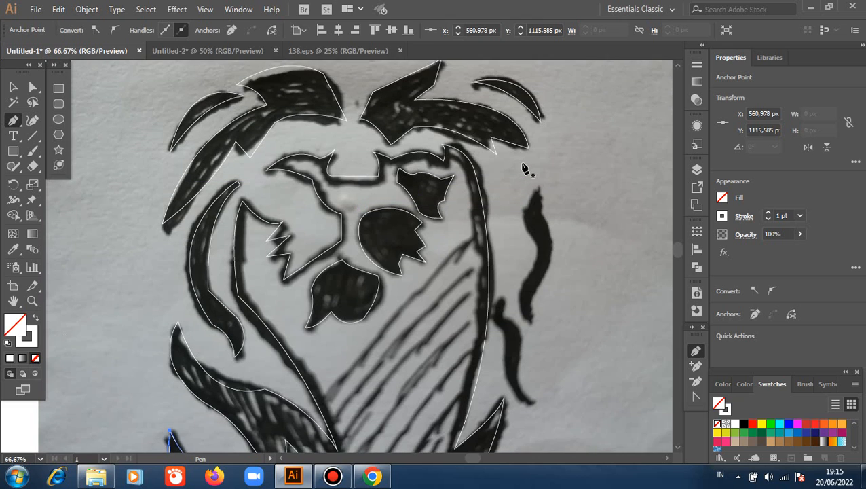
scroll(523, 167, "down", 1)
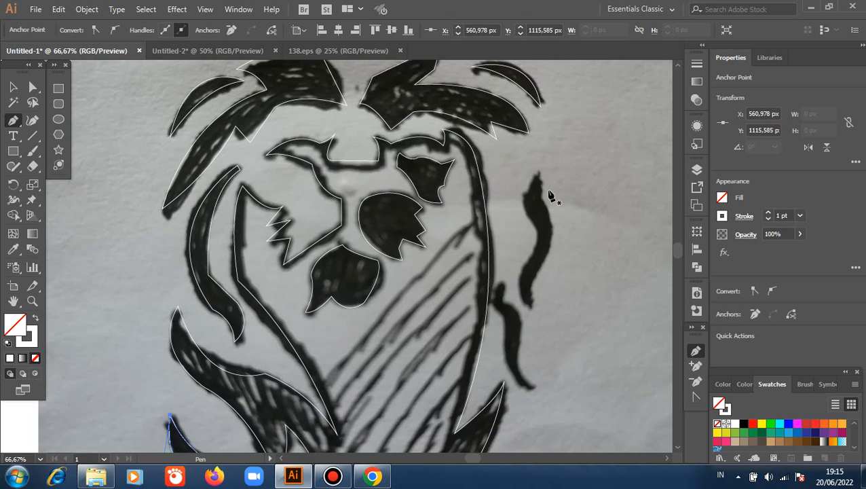
left_click_drag(537, 230, 562, 276)
left_click(536, 229)
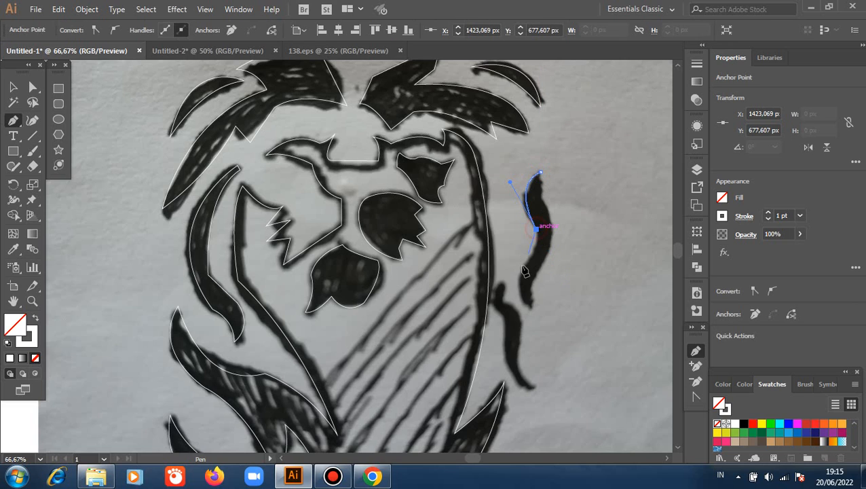
left_click_drag(521, 264, 500, 278)
left_click(501, 277)
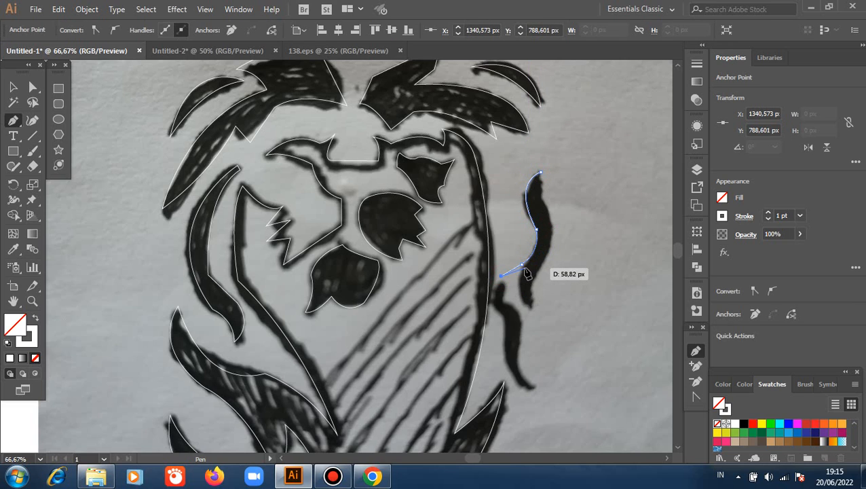
left_click(526, 270, "ctrl")
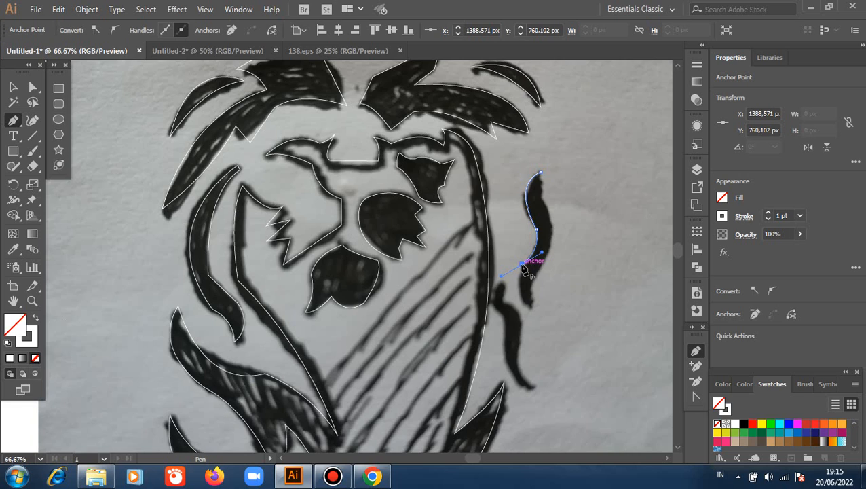
- Continue the wavy strand's path around its lower tip and up the outer edge, and close it at the top tip
left_click_drag(531, 305, 560, 324)
left_click(531, 305)
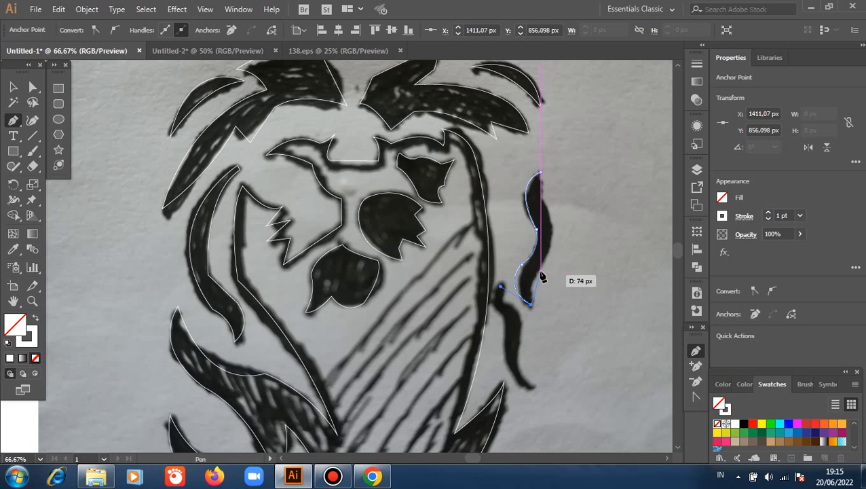
left_click_drag(540, 266, 557, 248)
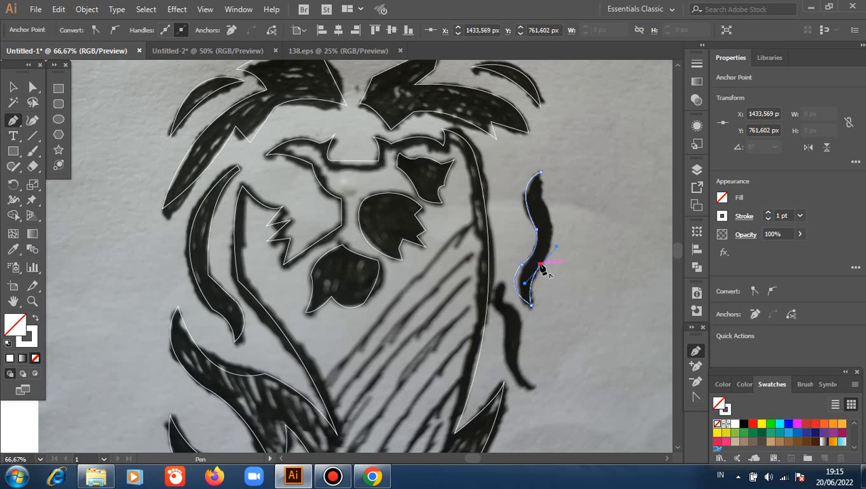
left_click_drag(548, 203, 544, 189)
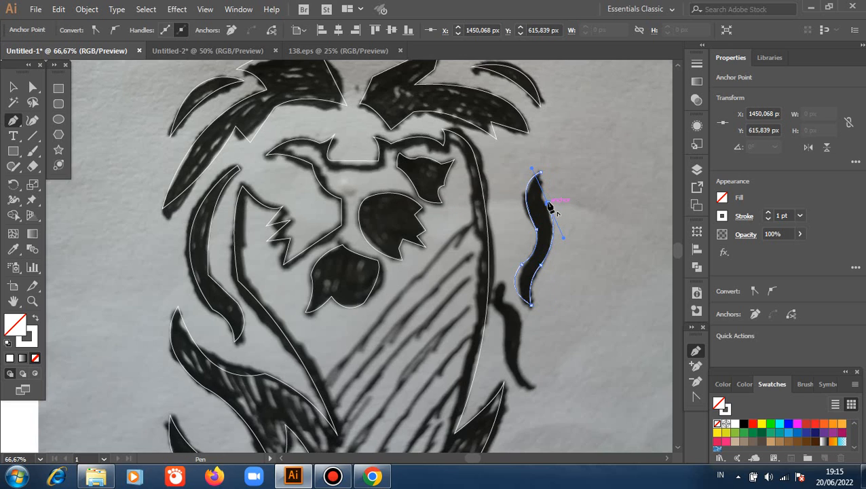
left_click_drag(541, 172, 562, 170)
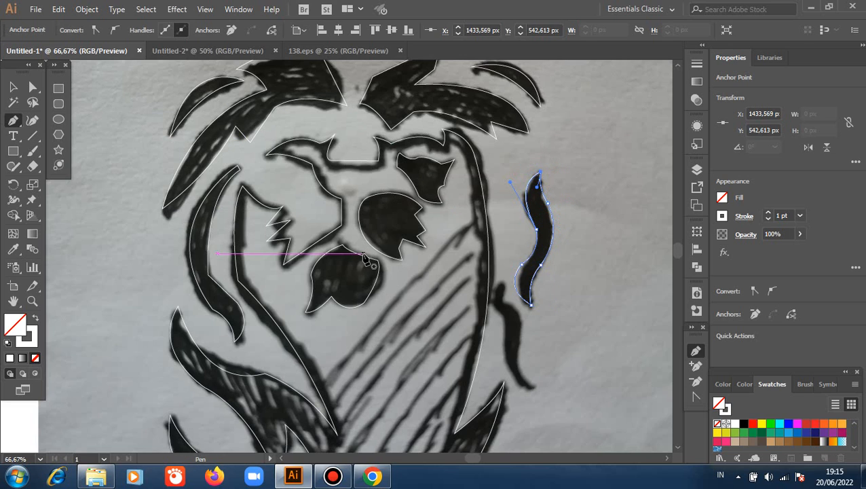
- Trace the lower short strand outside the right of the mane, down its outer edge to the tip and back up the inner edge
scroll(365, 258, "down", 2)
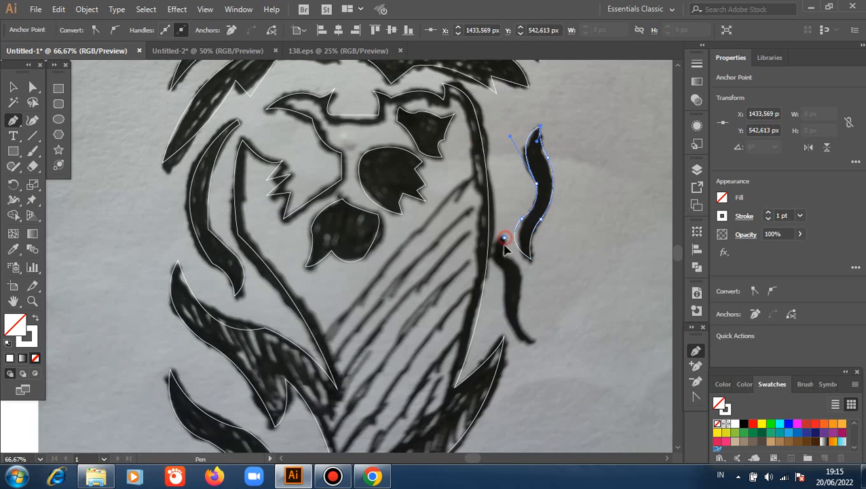
left_click(503, 238)
left_click_drag(504, 265, 540, 281)
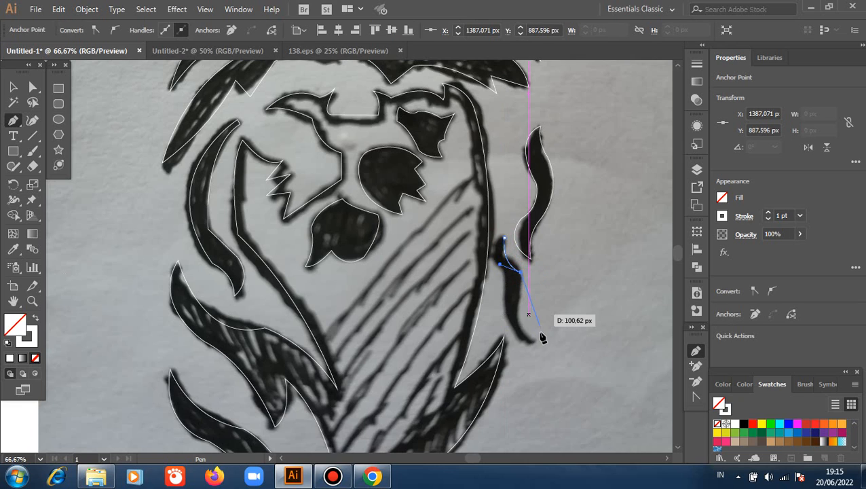
left_click_drag(536, 338, 563, 363)
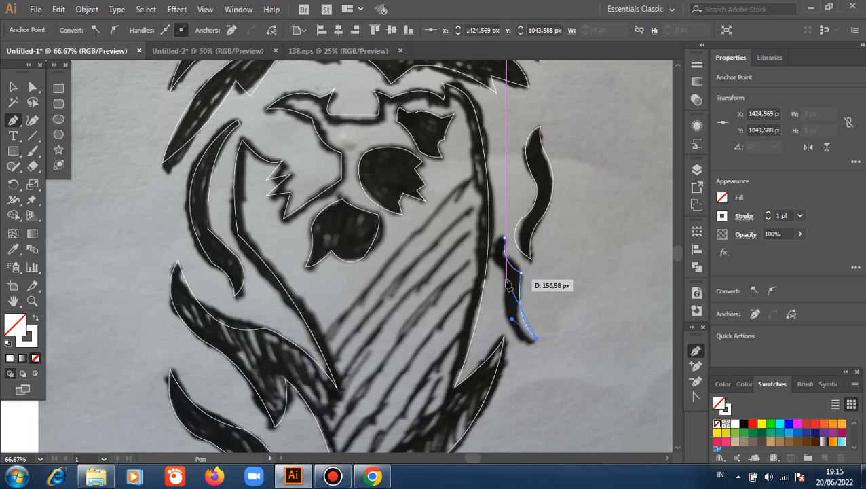
left_click_drag(507, 279, 519, 222)
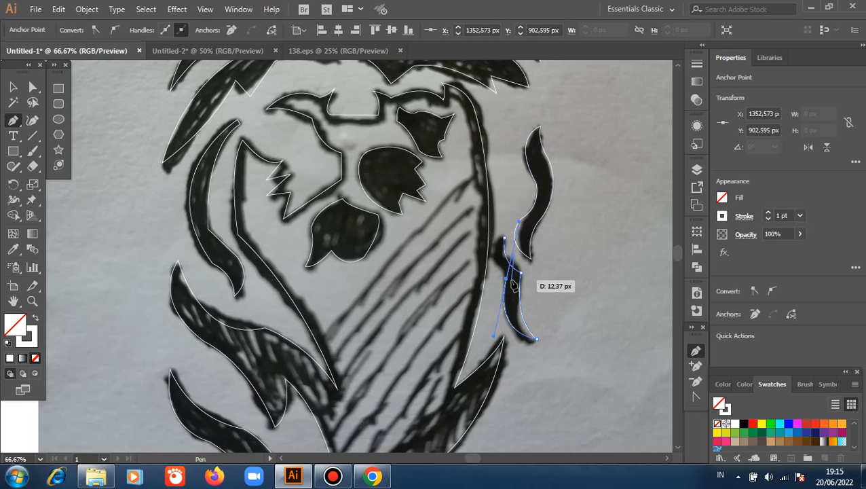
left_click_drag(500, 265, 521, 236)
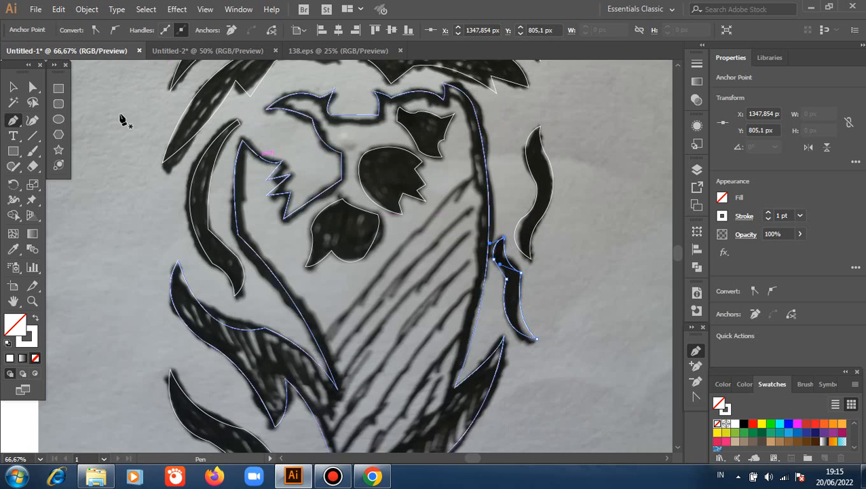
key("v")
left_click(131, 163)
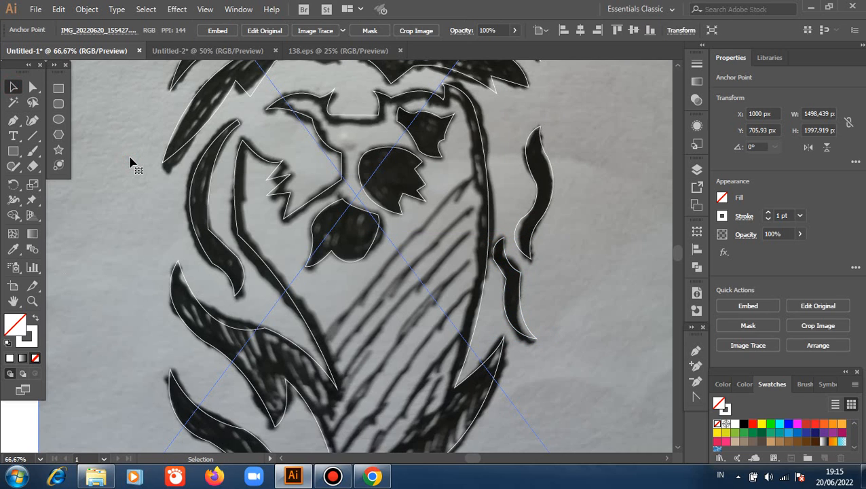
key("Delete")
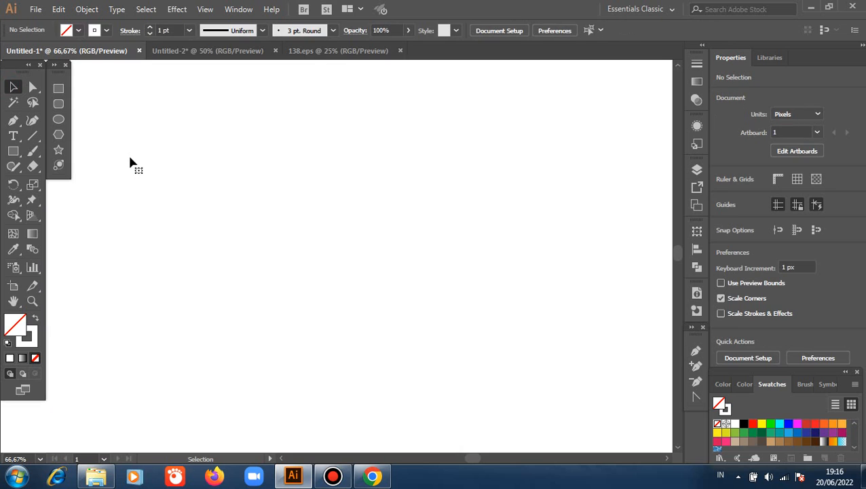
key("ctrl+z")
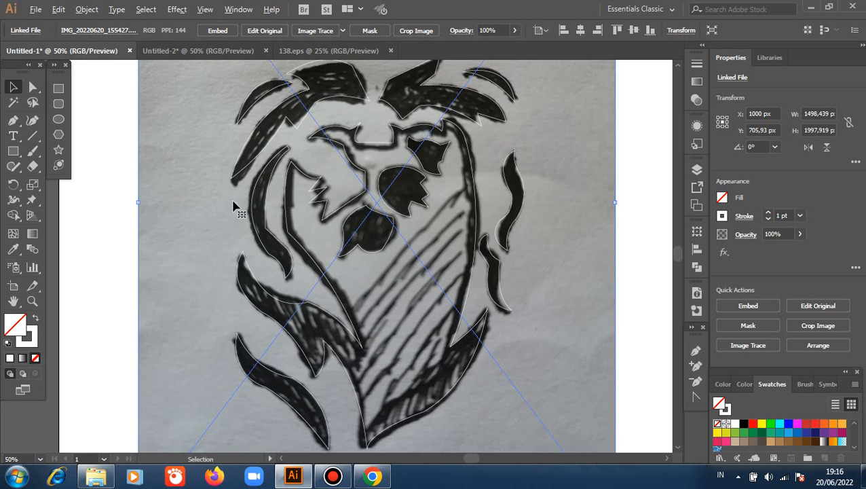
- Delete the linked sketch photo from behind the traced paths
left_click(99, 174)
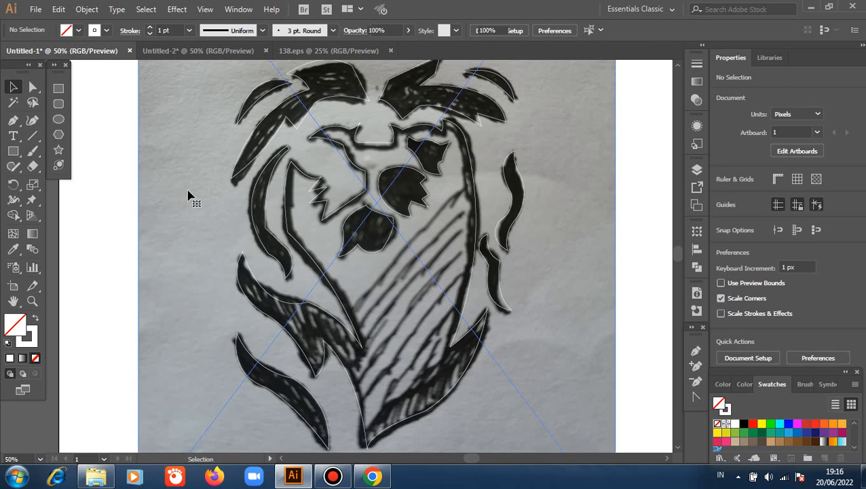
left_click(190, 197)
key("Delete")
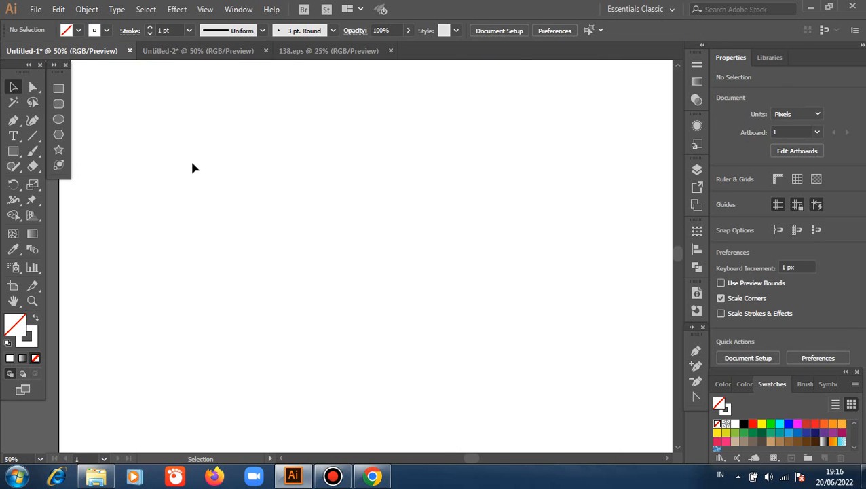
- Give all the traced lion paths a black fill and no stroke
left_click_drag(148, 72, 562, 417)
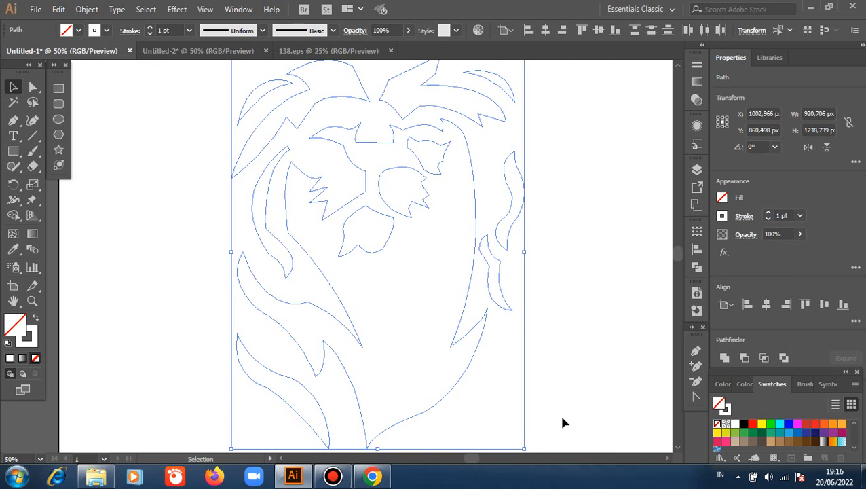
left_click(35, 318)
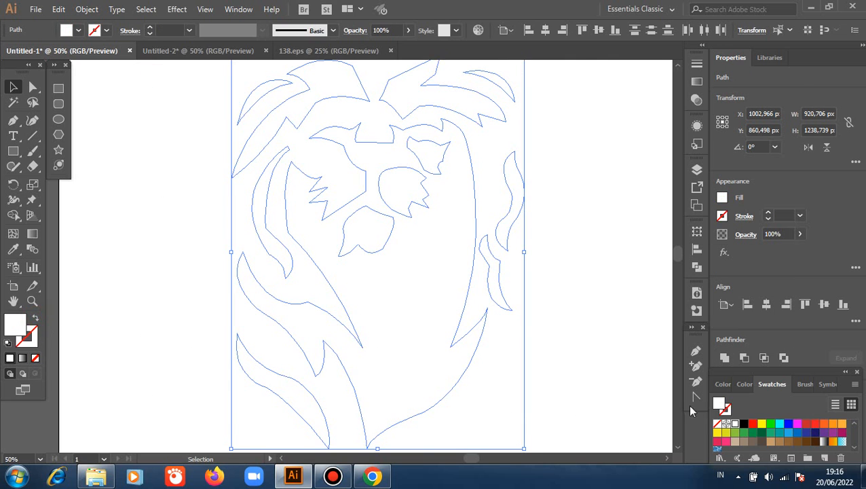
left_click(744, 424)
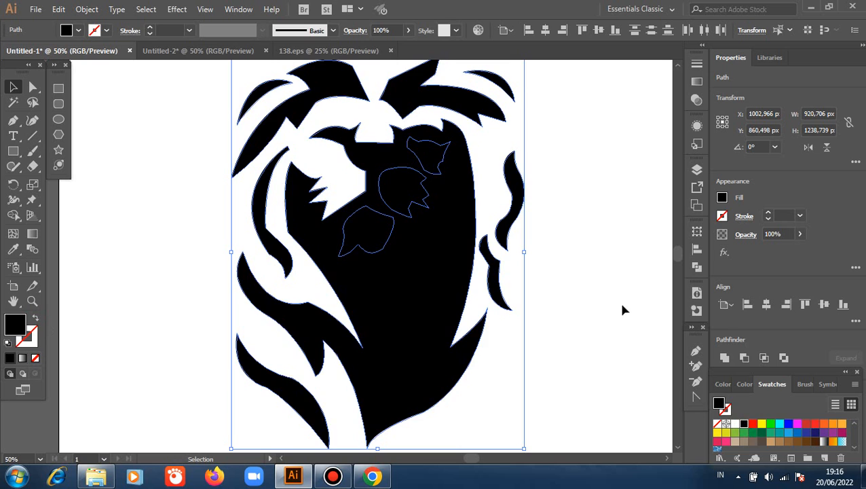
left_click(599, 267)
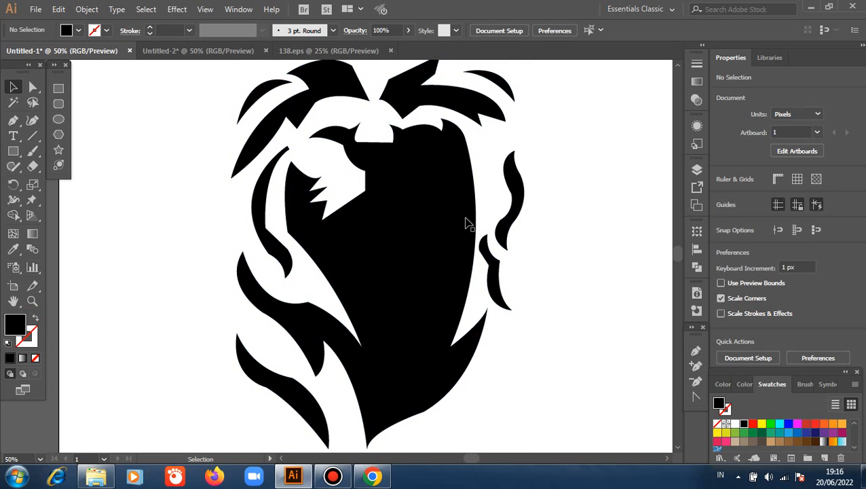
- Fill the eye patch, the large patch below it and the chin patch with white
left_click(361, 243)
left_click(398, 218, "shift")
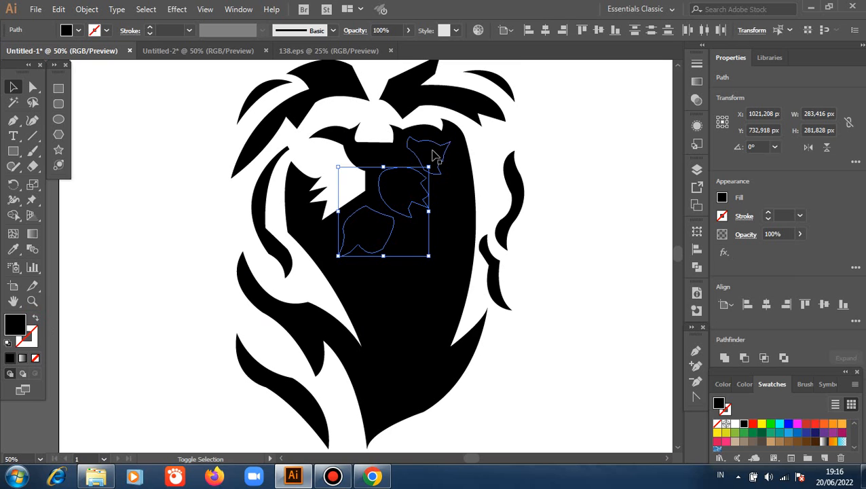
left_click(433, 151, "shift")
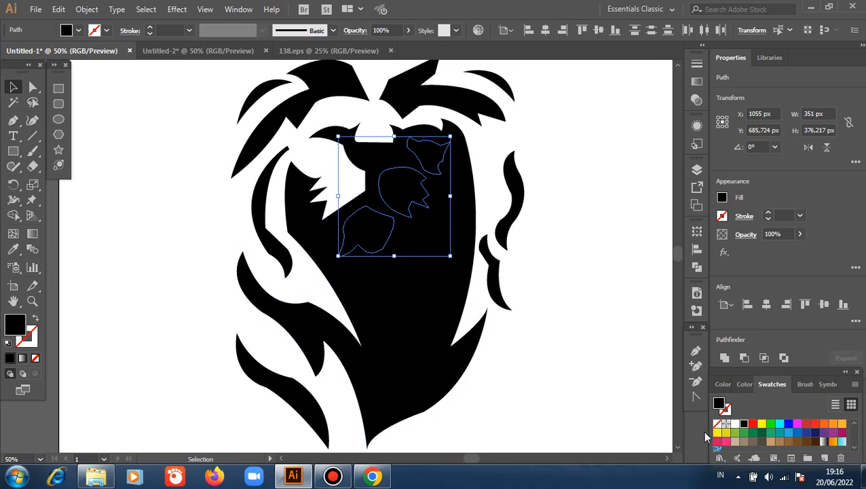
left_click(736, 424)
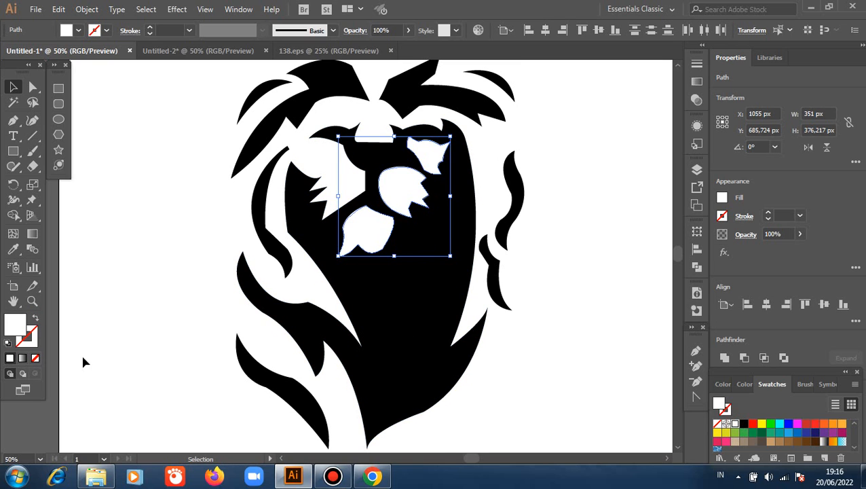
left_click(128, 293)
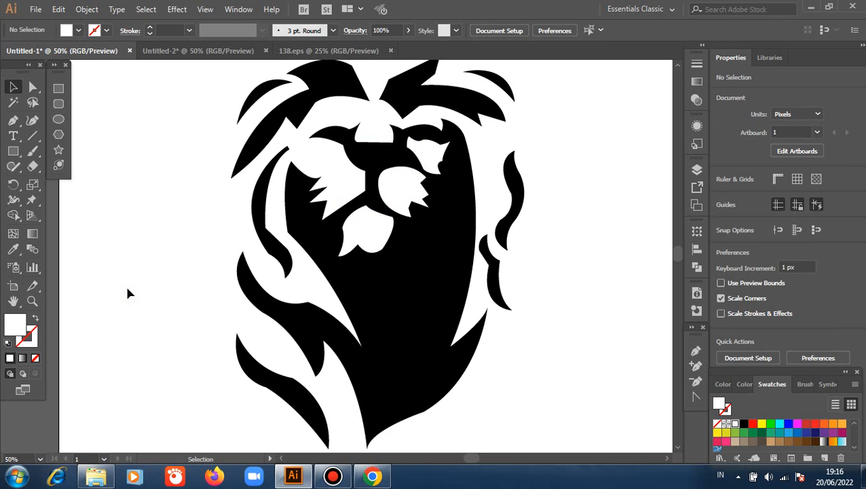
- Round the two bend corners of the curved strand outside the left of the face, the outer one by about 174 px
scroll(128, 293, "up", 1)
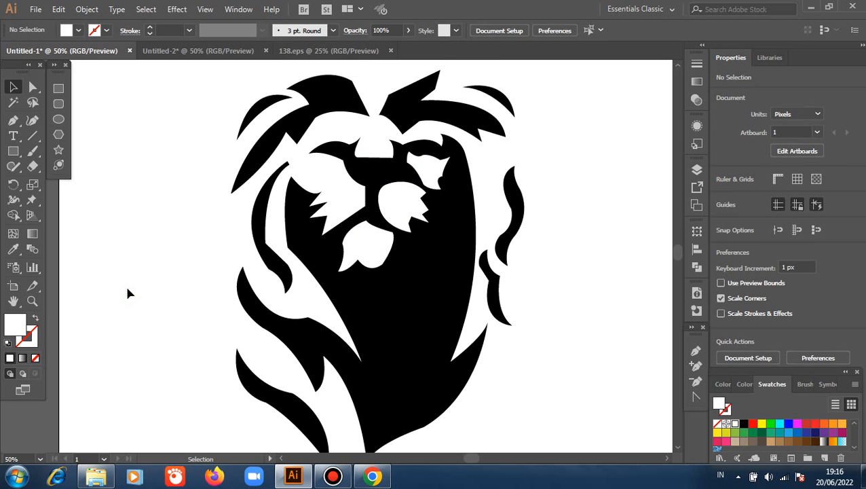
left_click(31, 87)
left_click(269, 269)
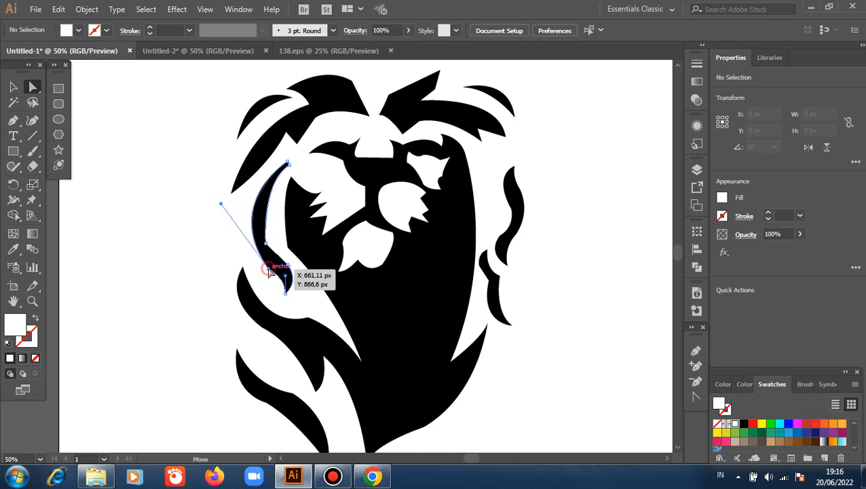
left_click_drag(278, 259, 338, 223)
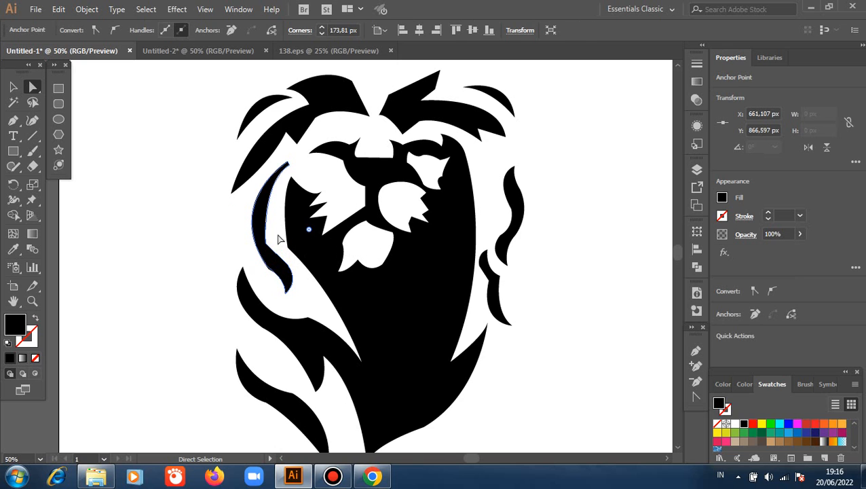
left_click(263, 248)
left_click(265, 243)
left_click_drag(278, 241, 331, 242)
left_click(188, 233)
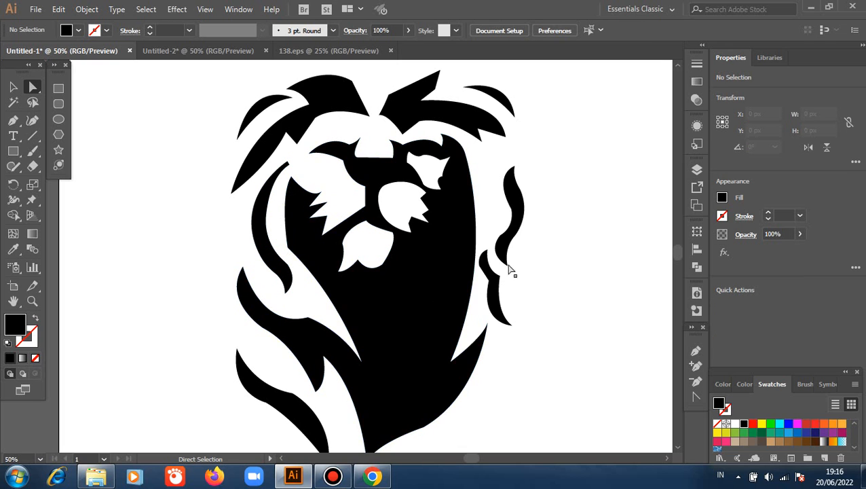
- Round the two bend corners of the short lower strand outside the right of the face, the inner one by about 127 px
left_click(490, 282)
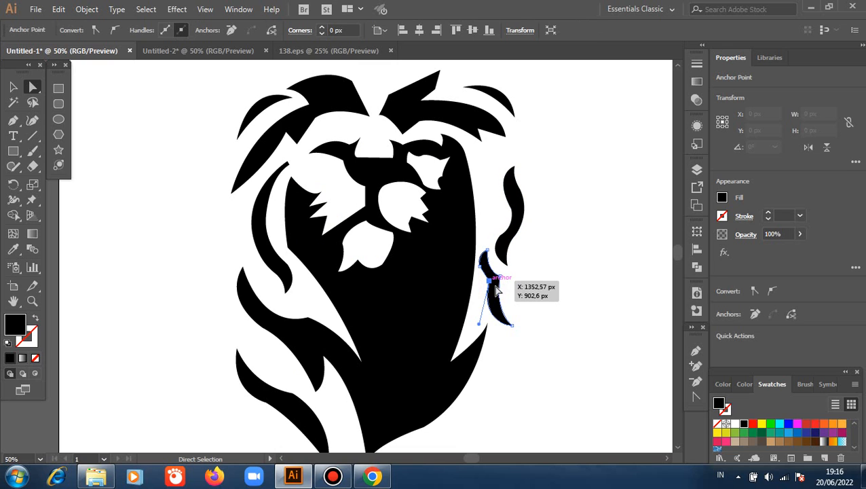
left_click_drag(478, 284, 450, 297)
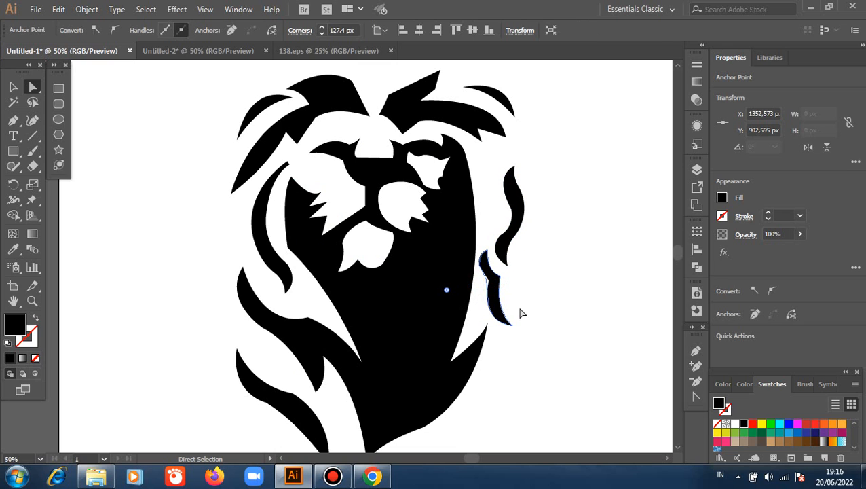
left_click(518, 307)
left_click(501, 275)
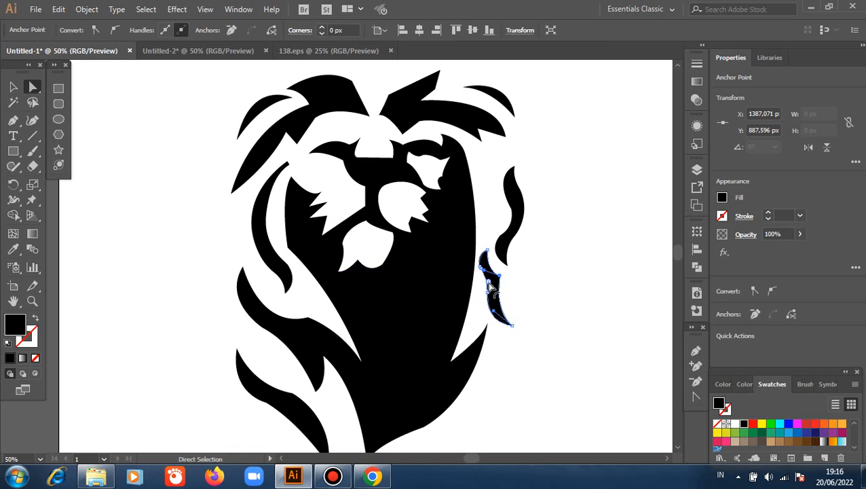
left_click_drag(492, 286, 460, 303)
left_click(543, 294)
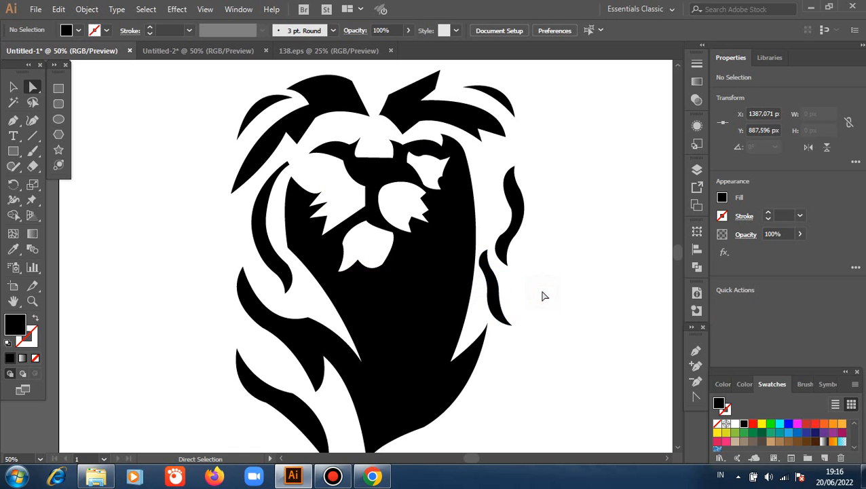
- Round the upper bend of the large shape's lower-left lock by about 206 px and the upper bend of the separate strand below it
scroll(276, 246, "down", 1)
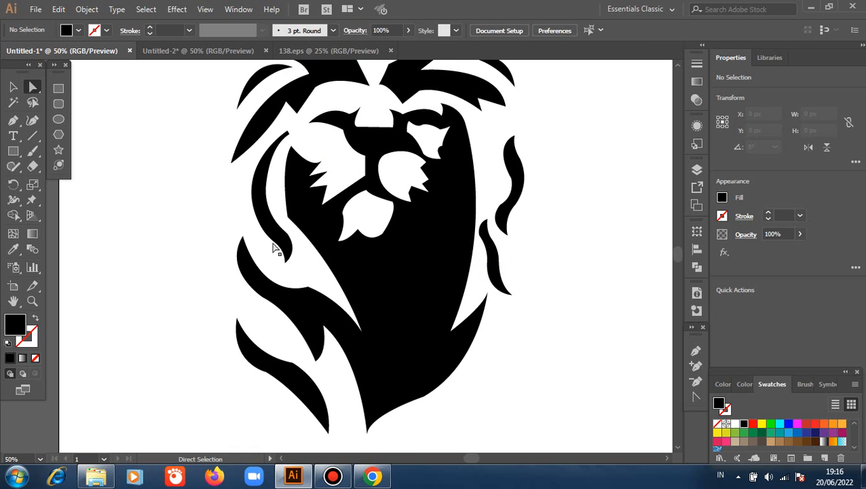
left_click(311, 292)
left_click_drag(310, 300, 286, 368)
left_click(290, 369)
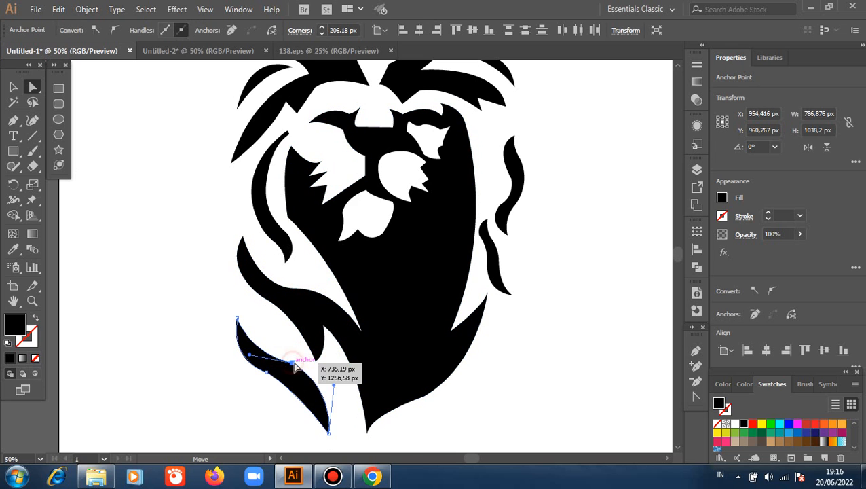
left_click_drag(287, 378, 248, 435)
left_click(219, 388)
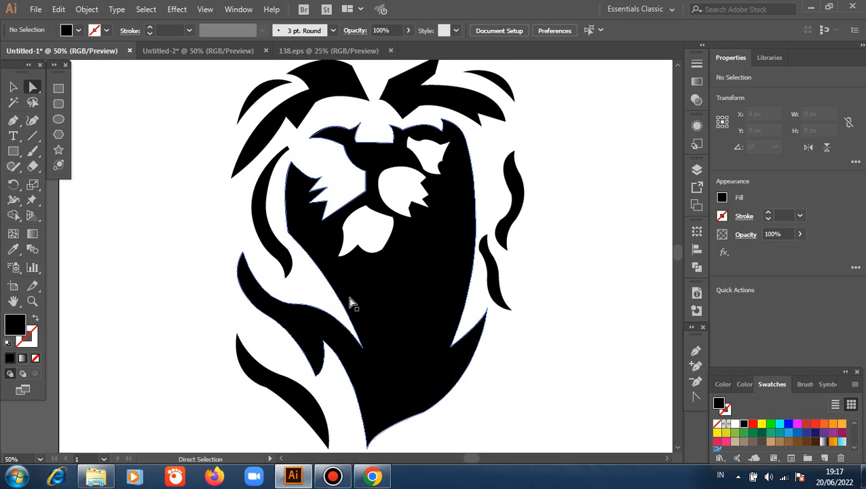
- Move the eye patch's upper-right anchor up to about X 1206, Y 506 px to give the brow a fuller arch
scroll(349, 297, "up", 2)
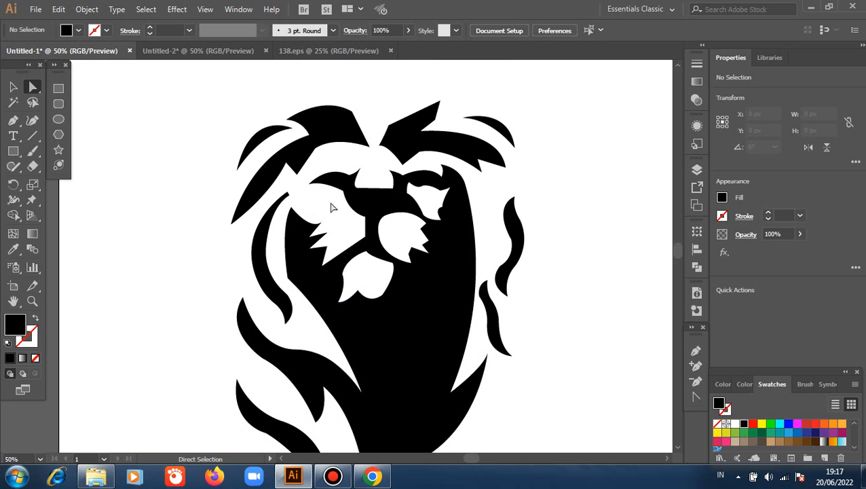
scroll(332, 207, "down", 1)
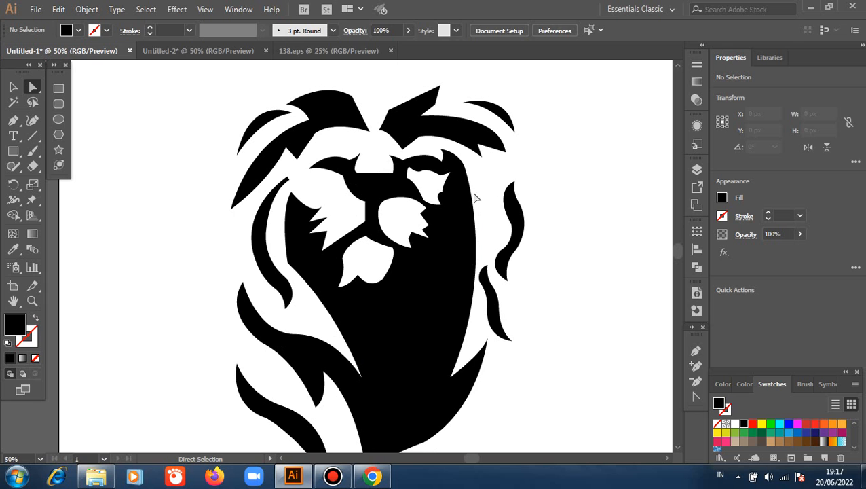
scroll(475, 197, "up", 1)
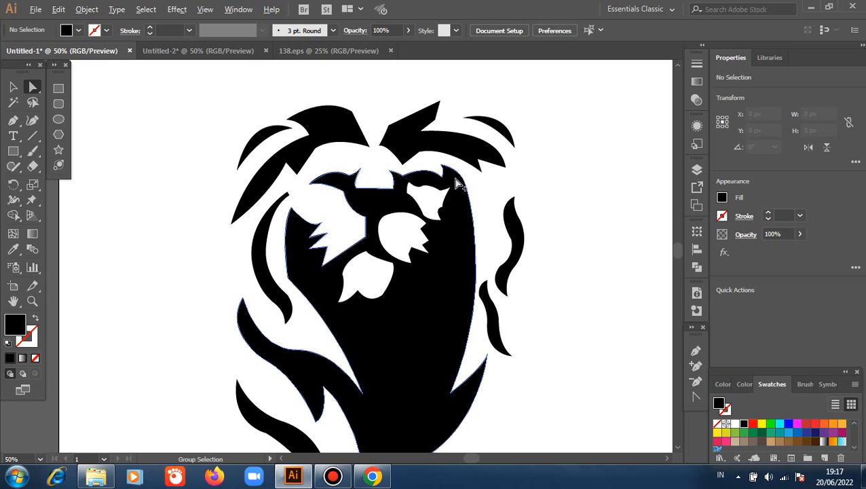
scroll(468, 187, "up", 2)
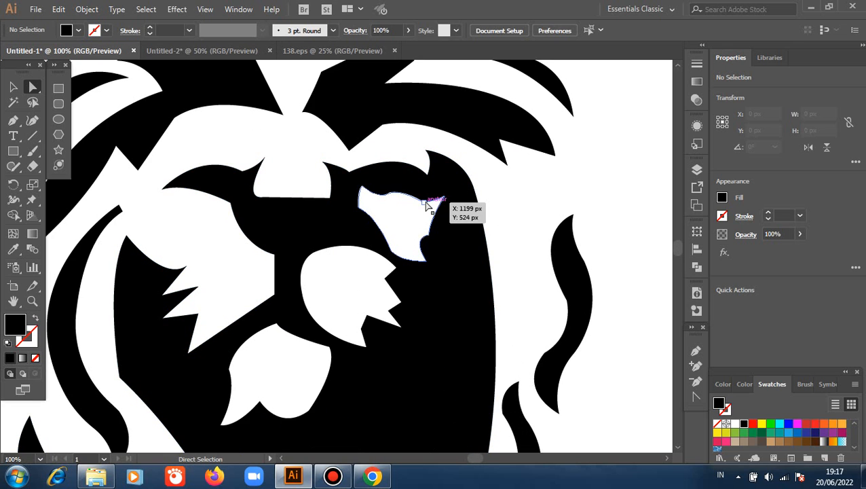
left_click_drag(429, 201, 433, 197)
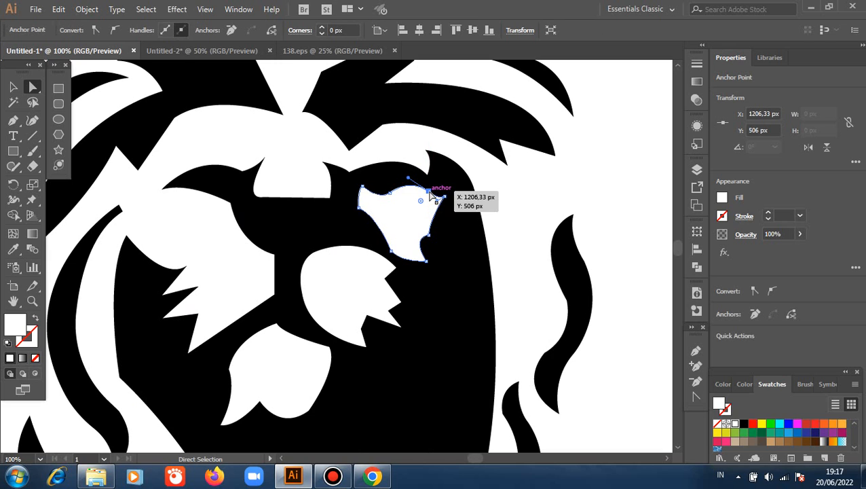
left_click(501, 194)
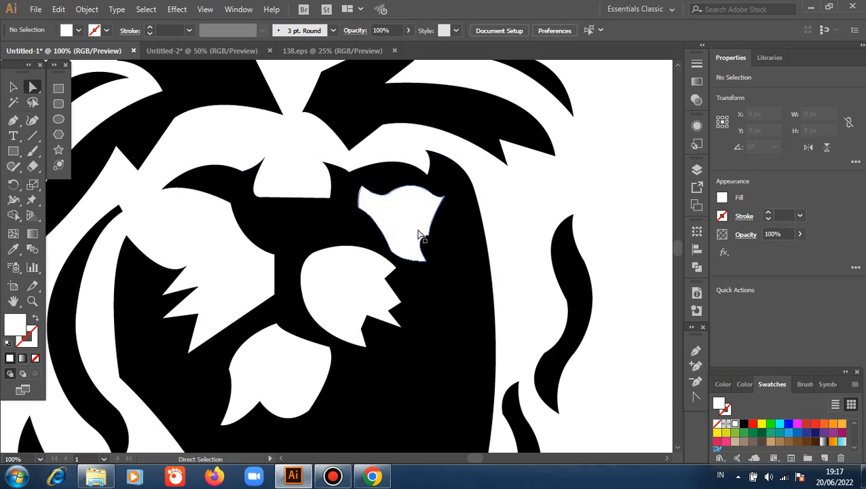
- Round the bend corner on the left edge of the white chin patch
scroll(419, 235, "up", 1)
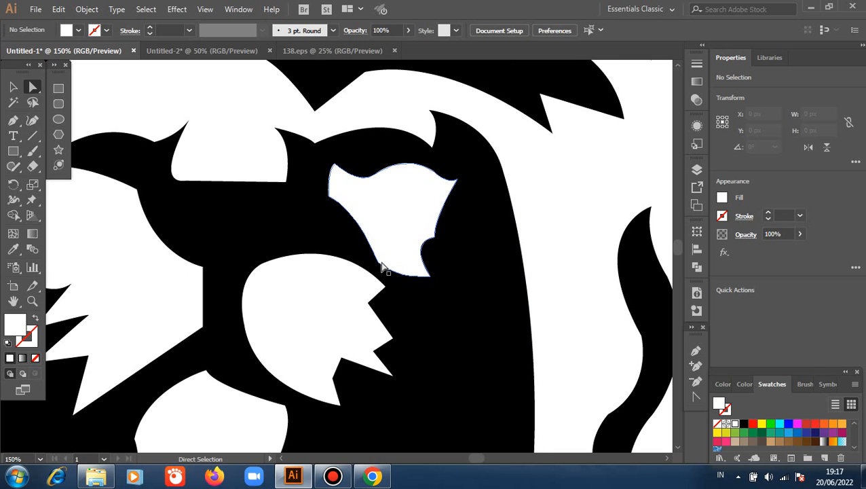
scroll(313, 259, "down", 1)
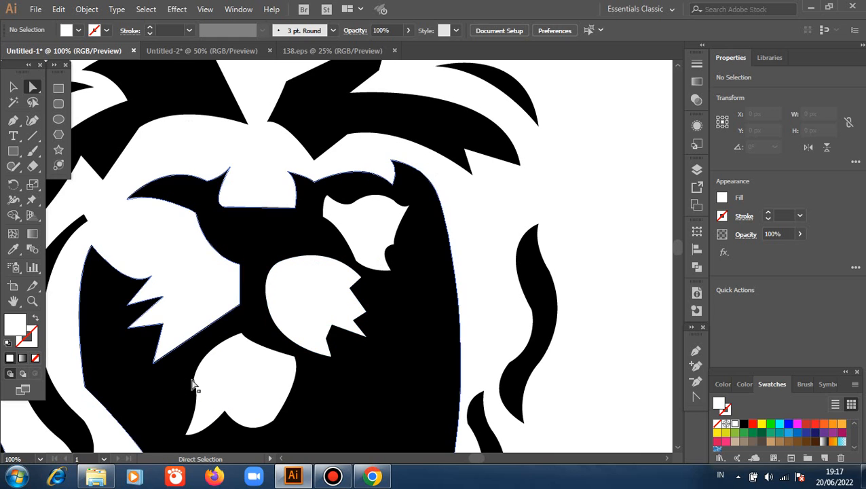
left_click(194, 379)
left_click_drag(210, 379, 254, 391)
left_click(499, 222)
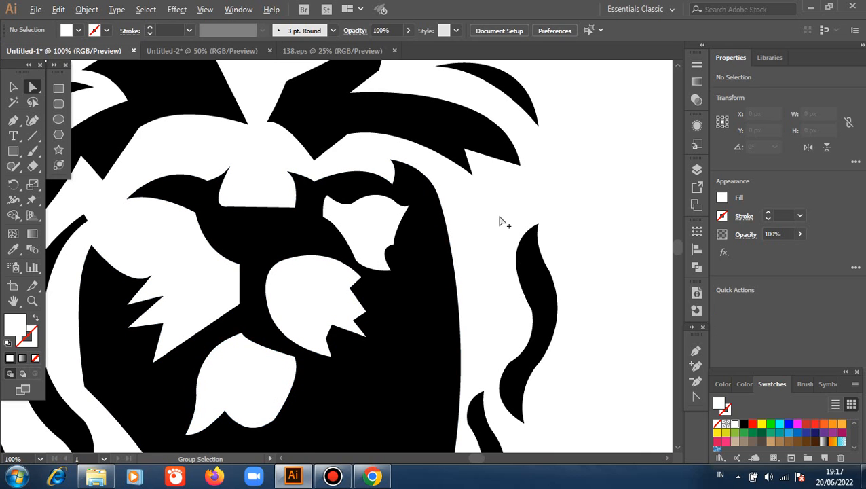
- Smooth the bend in the large black shape's lower-right edge, just above its bottom tip
scroll(499, 222, "down", 2)
scroll(500, 222, "down", 1)
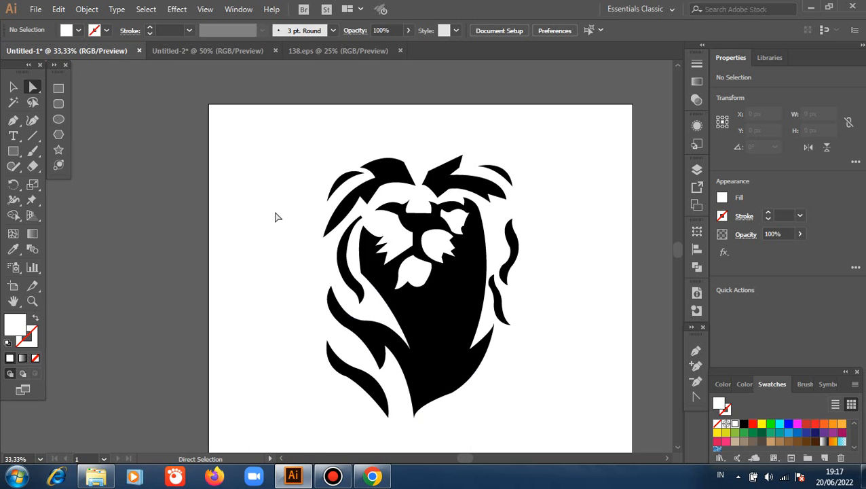
scroll(270, 218, "down", 1)
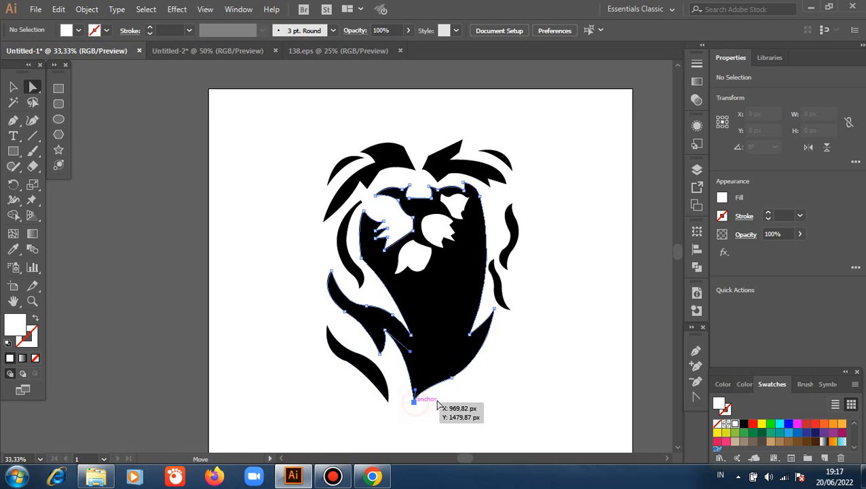
left_click(414, 402)
left_click_drag(453, 380, 457, 374)
left_click(476, 392)
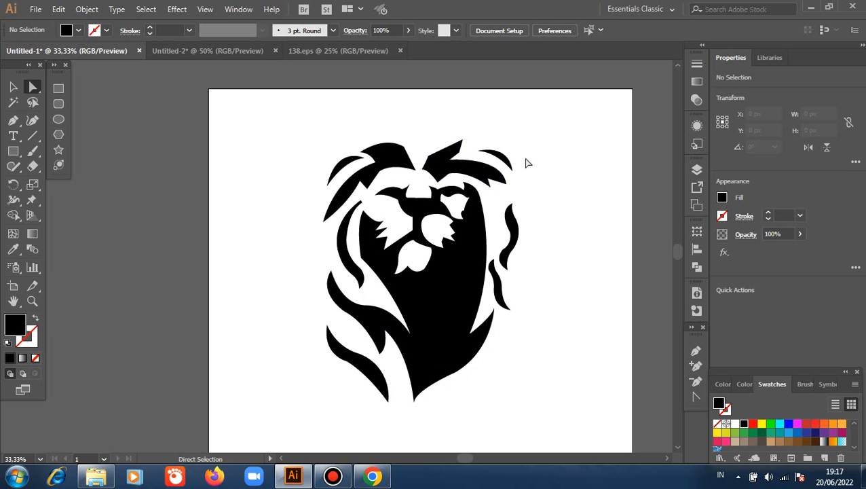
- Round the left top tuft's inner bend and move the right tuft's lower corner about 14 px right and 11 px up
scroll(489, 151, "up", 1)
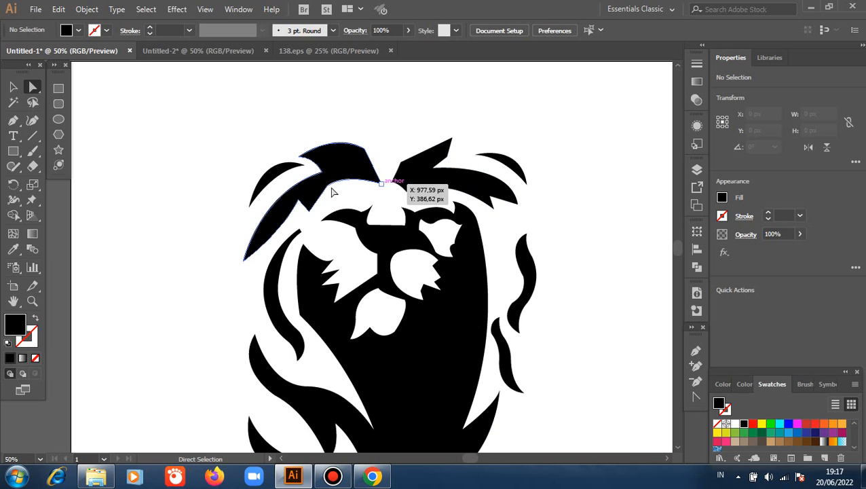
left_click(340, 194)
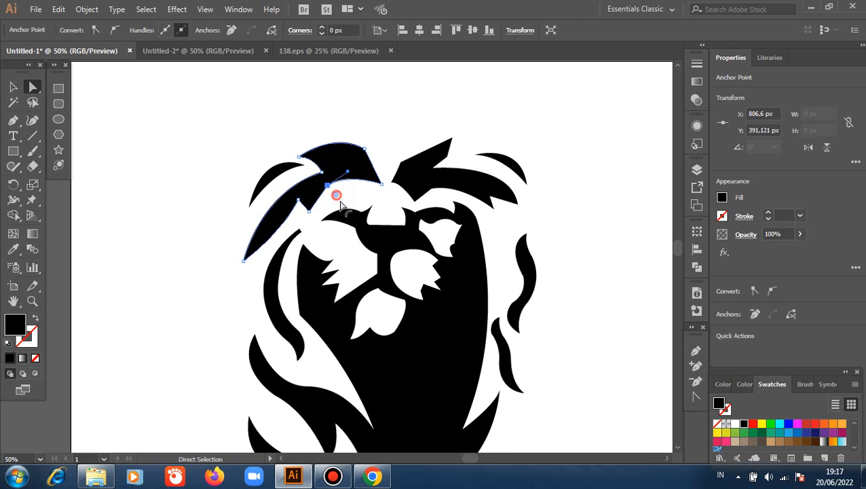
left_click_drag(338, 194, 350, 218)
left_click(397, 128)
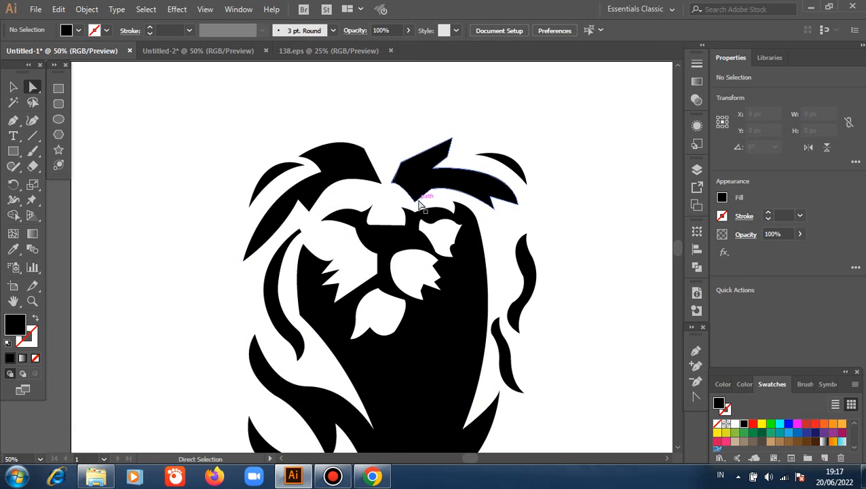
left_click_drag(415, 204, 419, 200)
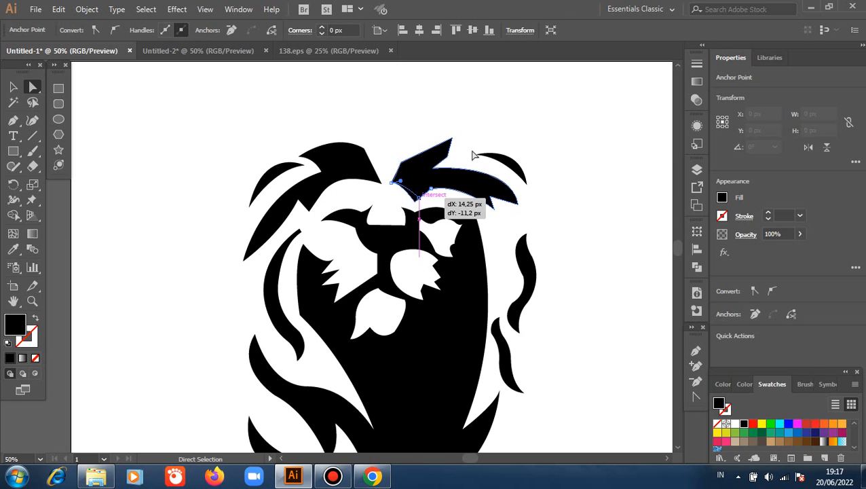
left_click(468, 128)
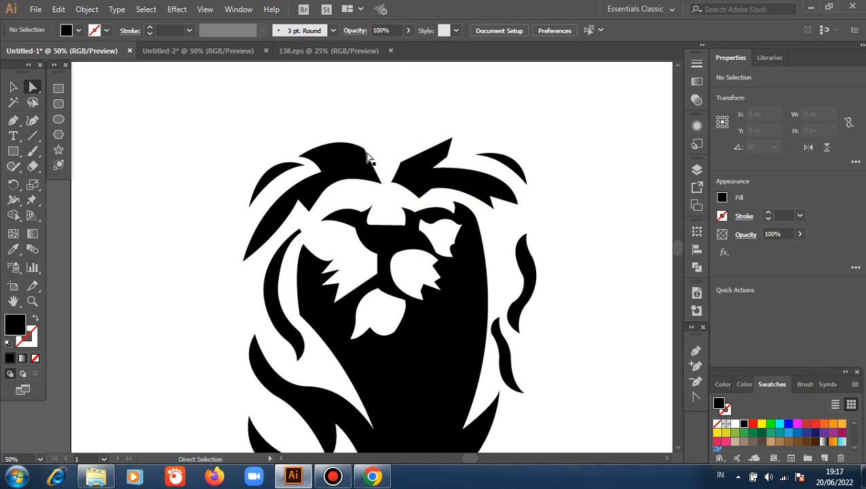
- Round the upper corners of both top mane tufts that face the parting in the middle
left_click(347, 166)
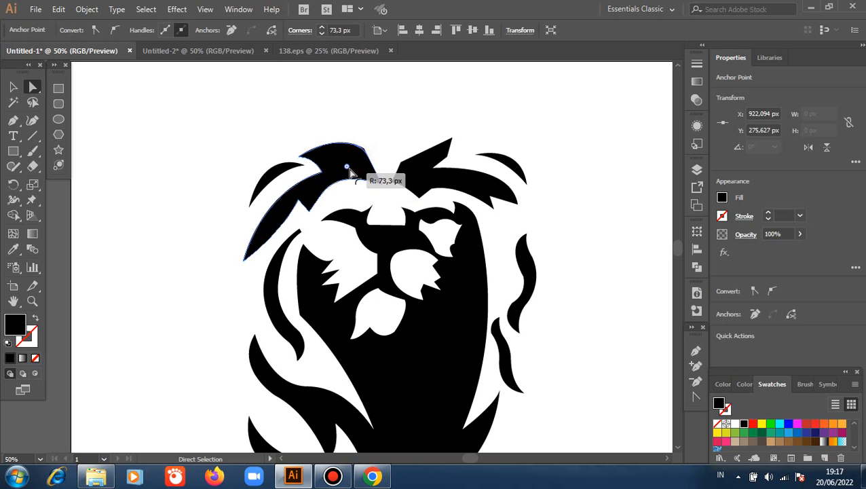
left_click_drag(351, 173, 348, 198)
left_click(189, 195)
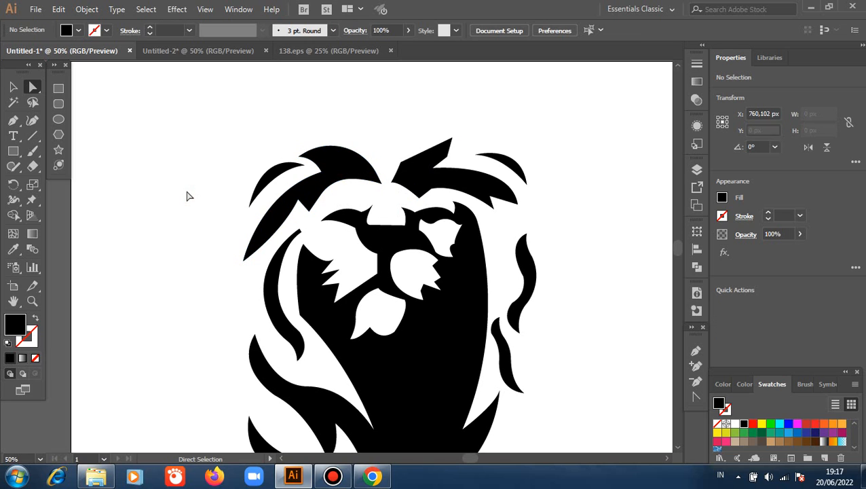
left_click(403, 164)
left_click_drag(412, 173, 443, 212)
left_click(414, 136)
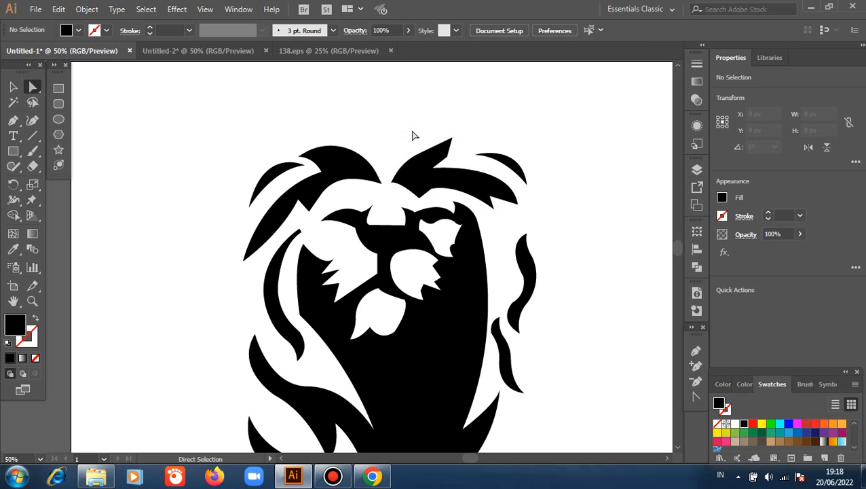
- Round the corner just below the right top tuft's upper tip by about 44 px
scroll(414, 136, "down", 1)
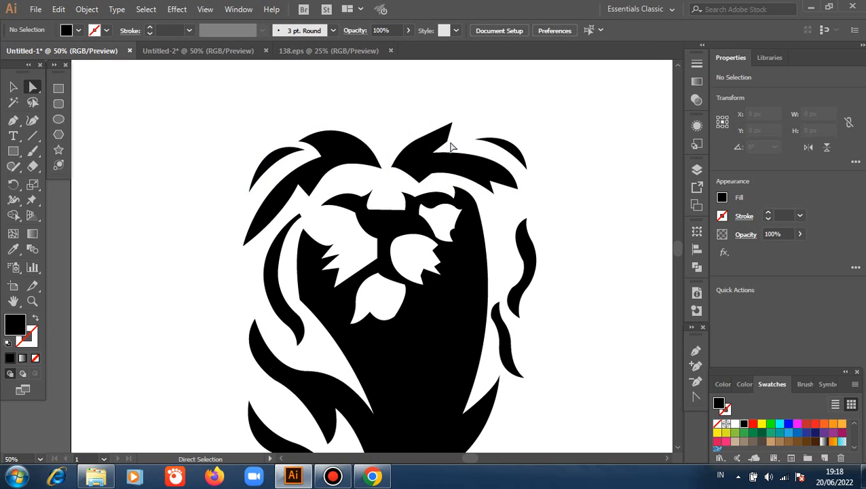
left_click(447, 141)
left_click_drag(440, 138, 433, 136)
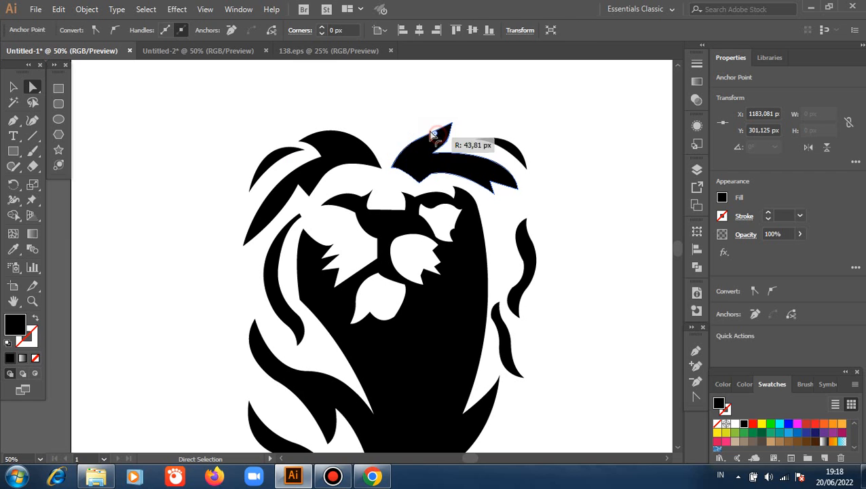
left_click(387, 114)
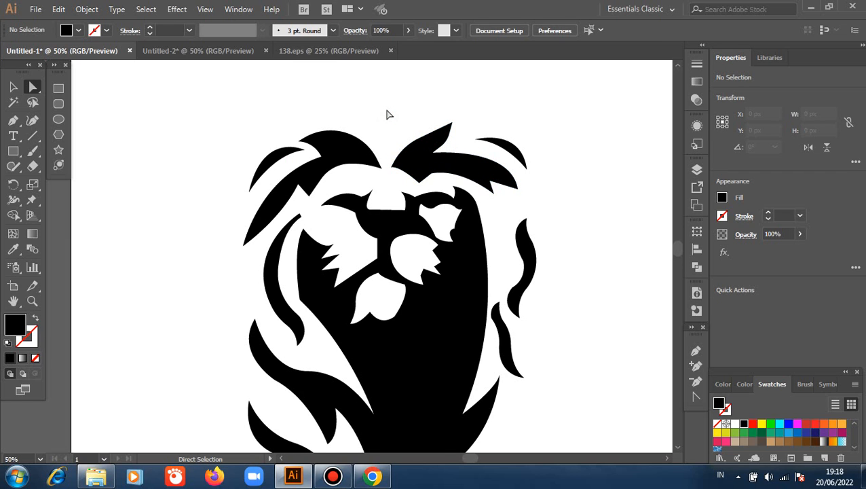
- Duplicate the short lower-right strand up beside the right edge of the face and rotate the copy about 12° clockwise
scroll(387, 115, "down", 1)
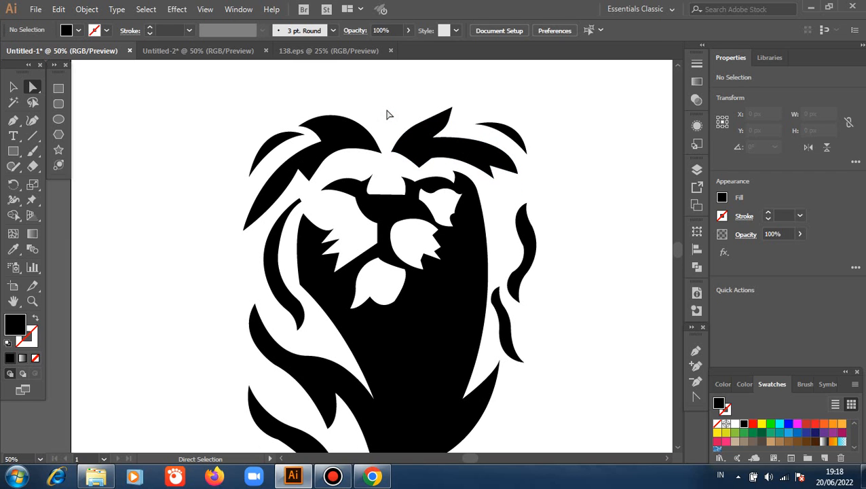
left_click(13, 87)
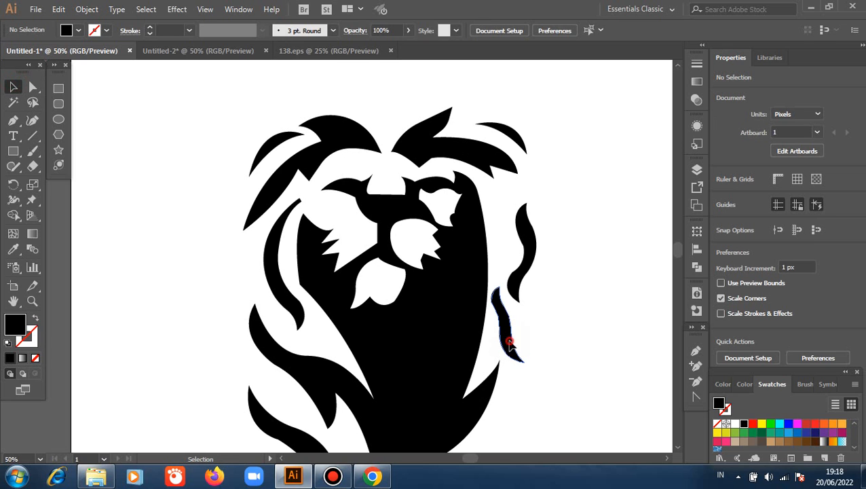
left_click_drag(511, 343, 502, 224)
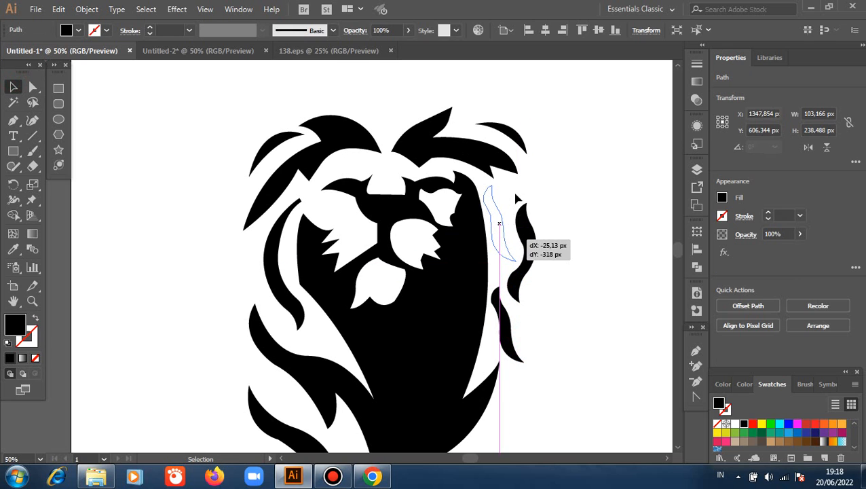
left_click_drag(516, 195, 526, 197)
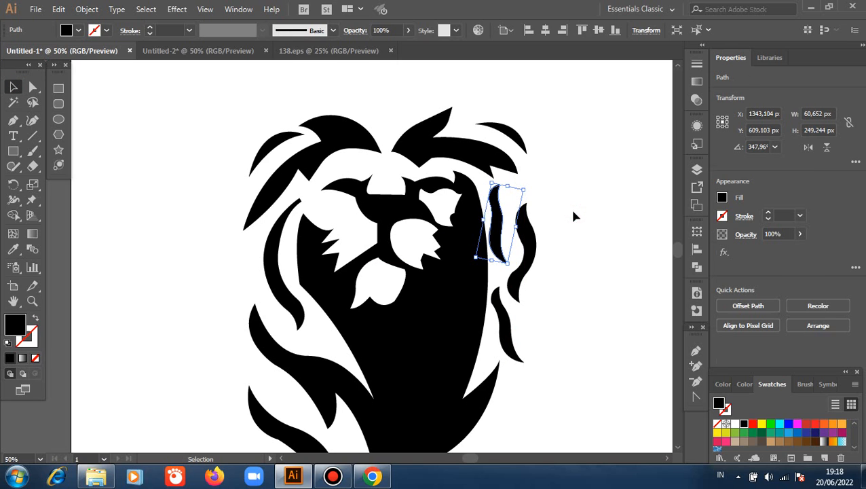
left_click(570, 207)
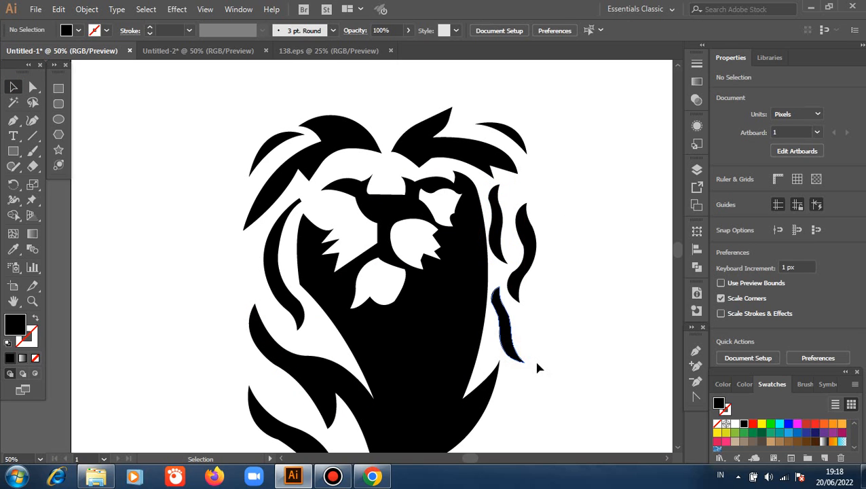
- Rotate the short lower-right mane strand about 10° clockwise
left_click(517, 355)
left_click_drag(532, 367, 527, 376)
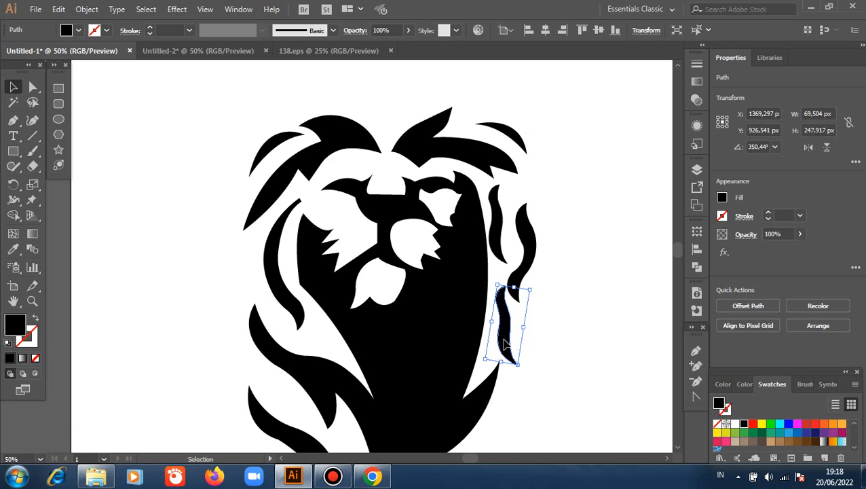
left_click(539, 258)
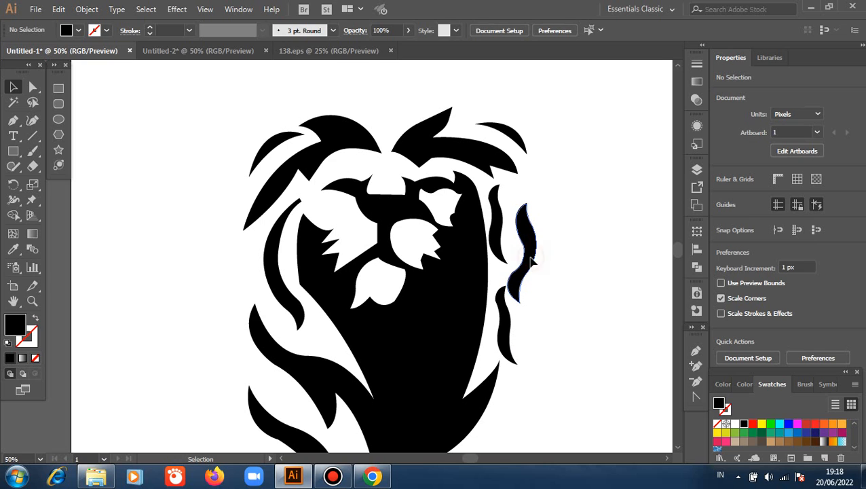
- Nudge the outermost right mane strand slightly up and away from the face
left_click_drag(536, 258, 538, 256)
left_click_drag(564, 314, 564, 313)
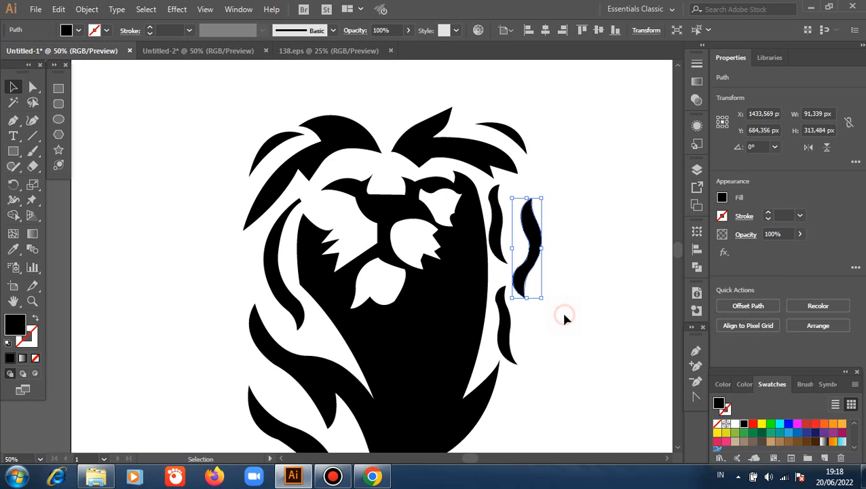
left_click(565, 313)
scroll(553, 297, "down", 1)
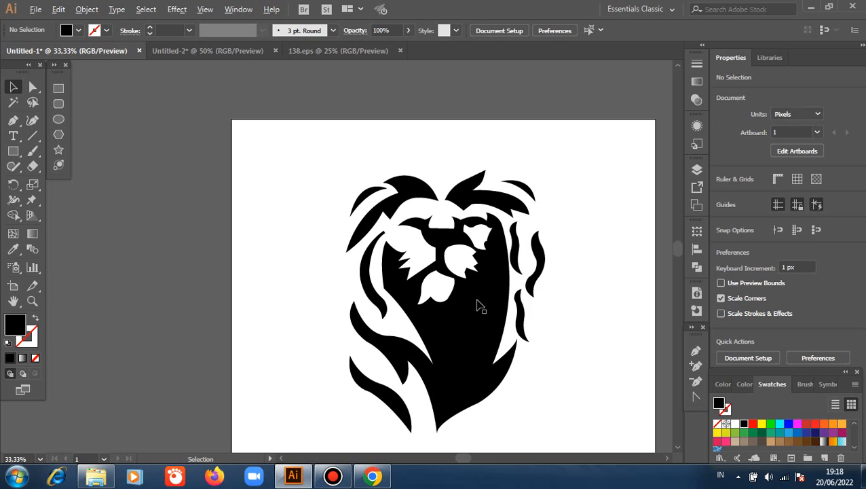
scroll(377, 292, "down", 1)
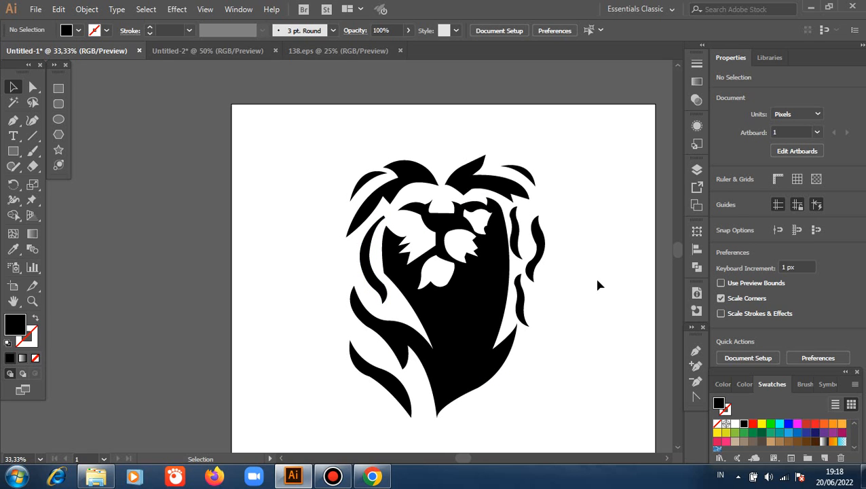
- Shift the outermost right strand up toward the face and nudge the upper inner strand slightly outward and up
scroll(592, 258, "up", 2)
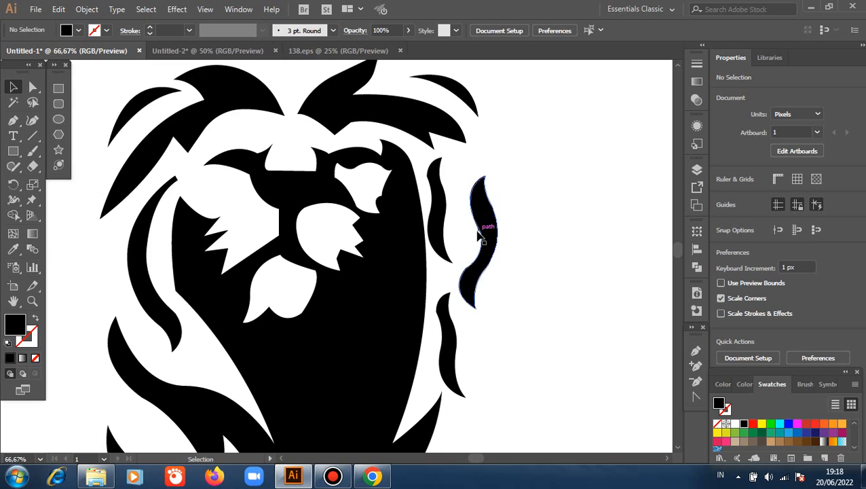
left_click_drag(494, 226, 512, 231)
left_click(446, 216)
left_click_drag(449, 214, 453, 211)
left_click_drag(513, 233, 514, 233)
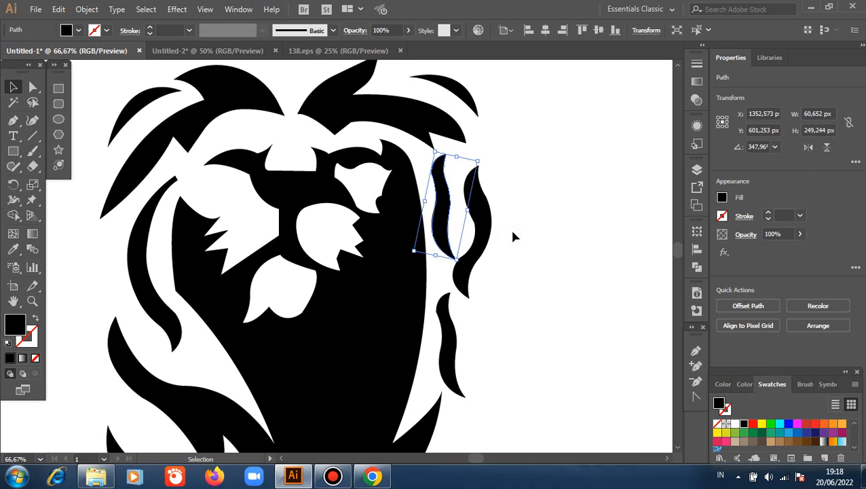
left_click(513, 233)
scroll(514, 290, "down", 1)
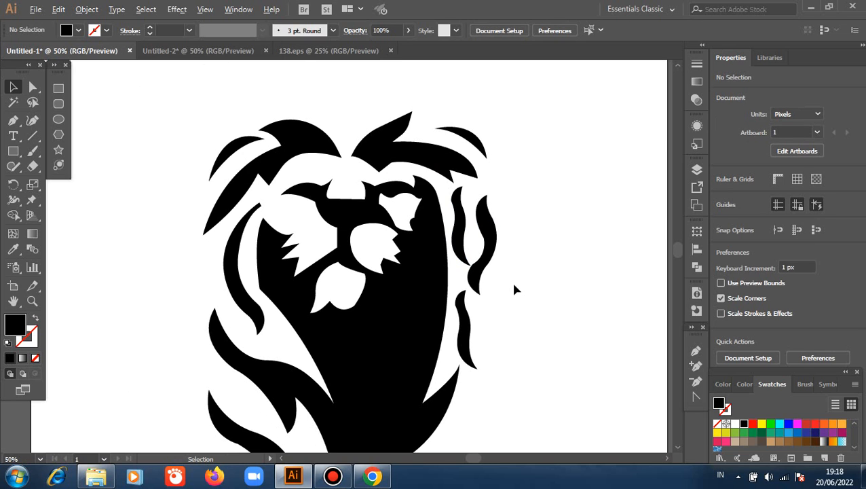
scroll(505, 298, "up", 1)
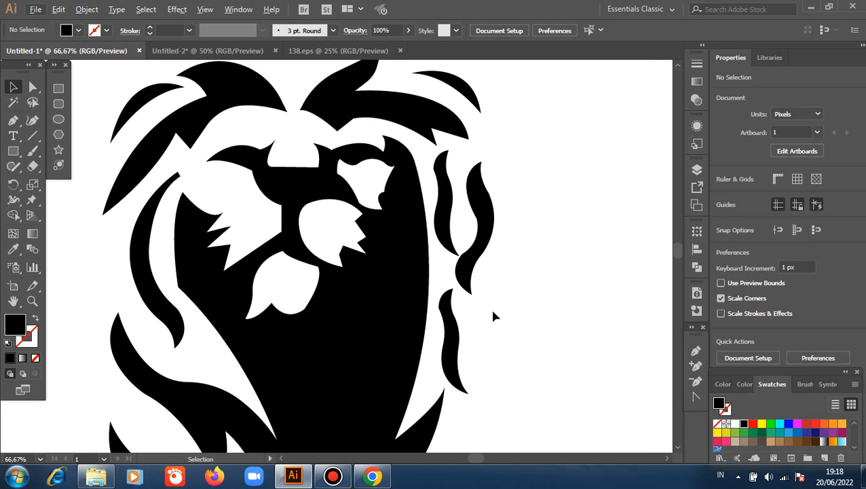
- Scale the short lower-right strand down to about 199 px tall and rotate it about 7° clockwise
left_click(469, 388)
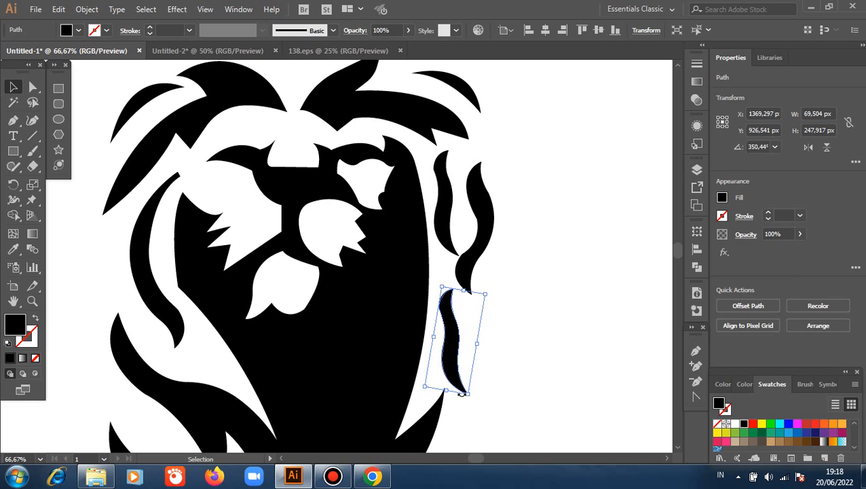
left_click_drag(448, 392, 446, 359)
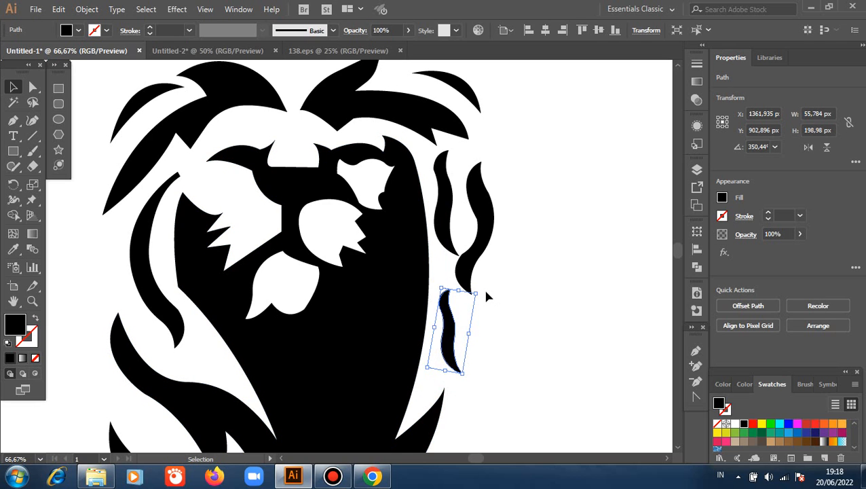
left_click_drag(483, 291, 490, 295)
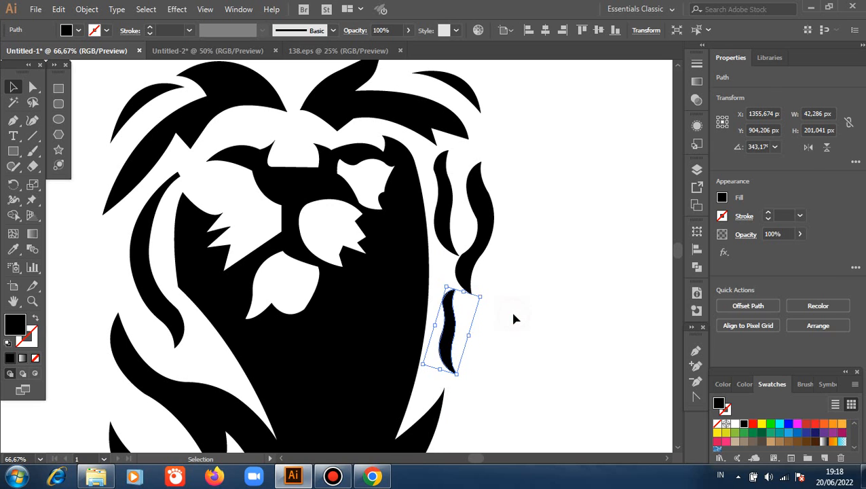
left_click(514, 319)
key("ctrl+minus")
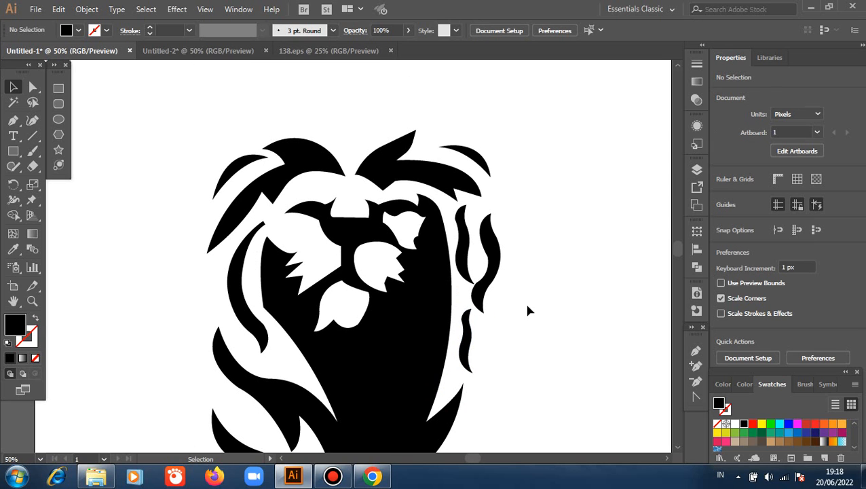
key("ctrl+minus")
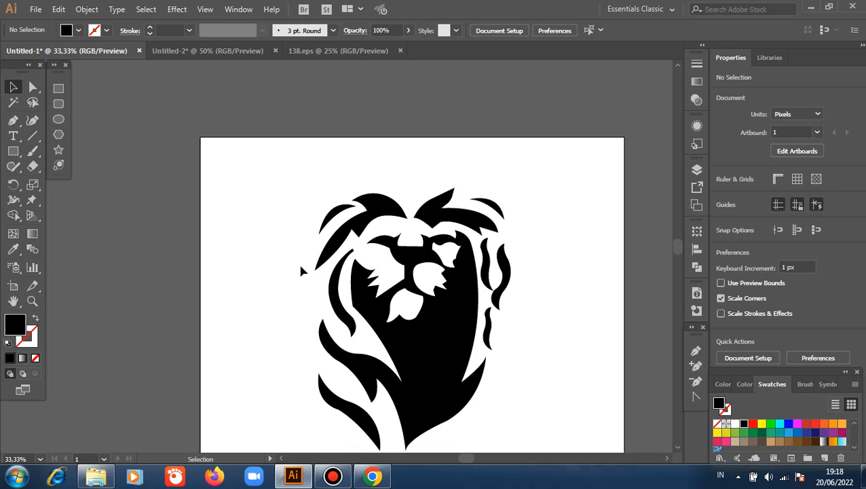
scroll(272, 266, "down", 1)
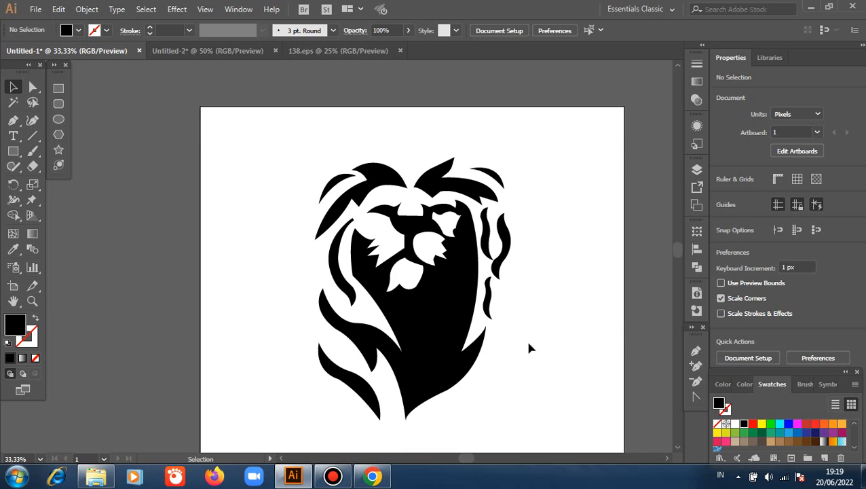
- Set the upper inner strand aside on the blank canvas, put the outer strand beside the face, and rotate it about 13° counterclockwise
scroll(546, 309, "up", 1)
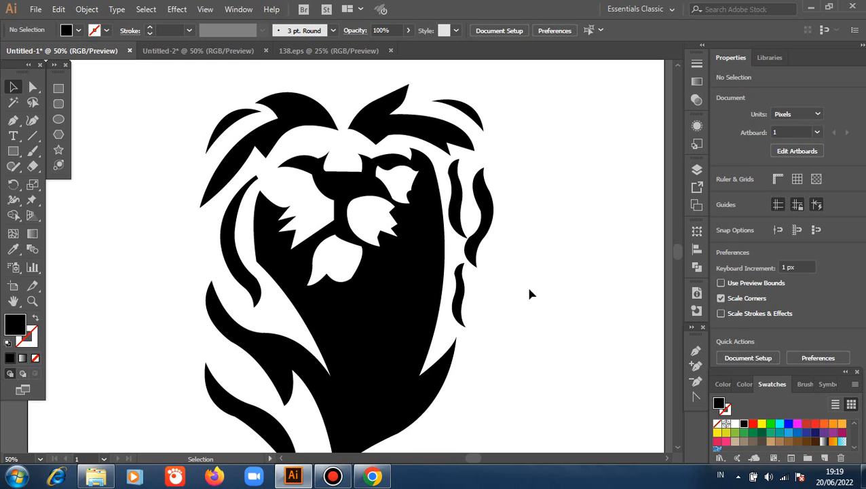
scroll(530, 294, "up", 1)
left_click_drag(470, 217, 572, 174)
left_click_drag(483, 229, 458, 221)
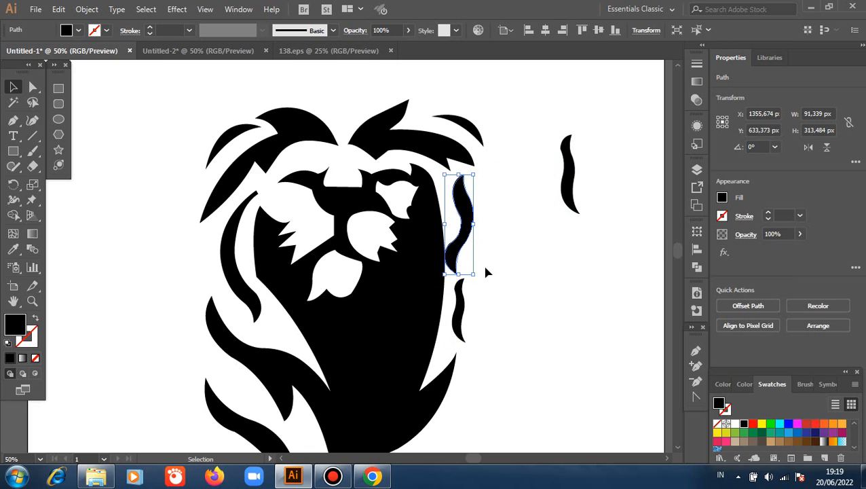
left_click_drag(481, 276, 503, 261)
left_click(529, 243)
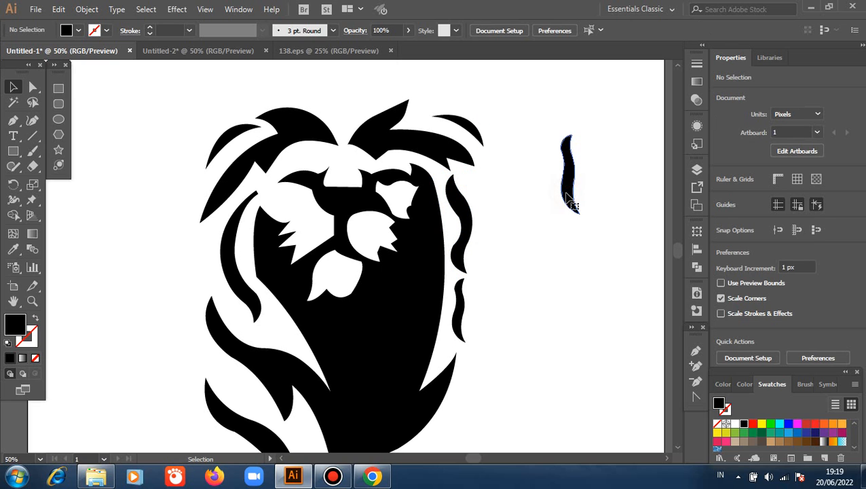
- Reflect the strand set aside on the blank canvas across the vertical axis
left_click(571, 201)
left_click_drag(555, 213, 543, 209)
right_click(544, 209)
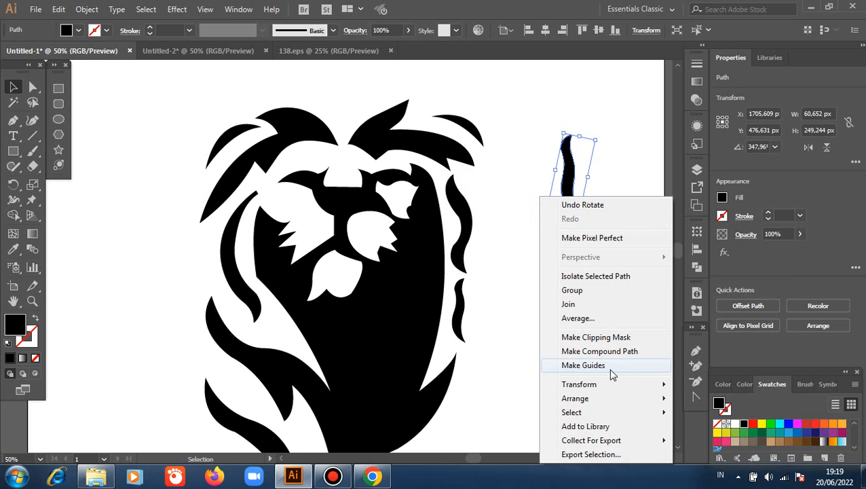
mouse_move(650, 389)
left_click(706, 318)
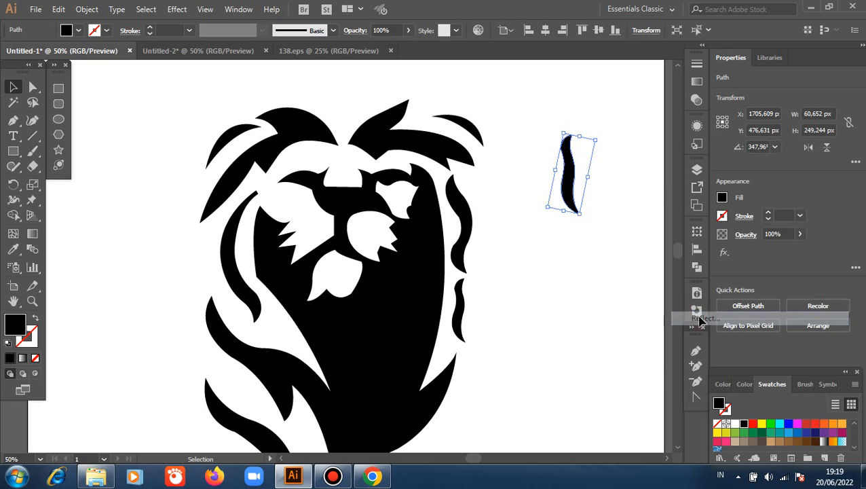
left_click(757, 353)
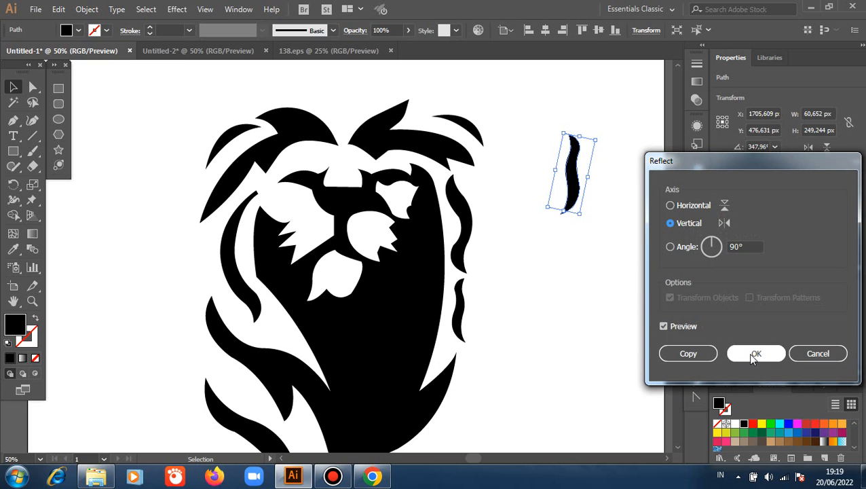
left_click(610, 258)
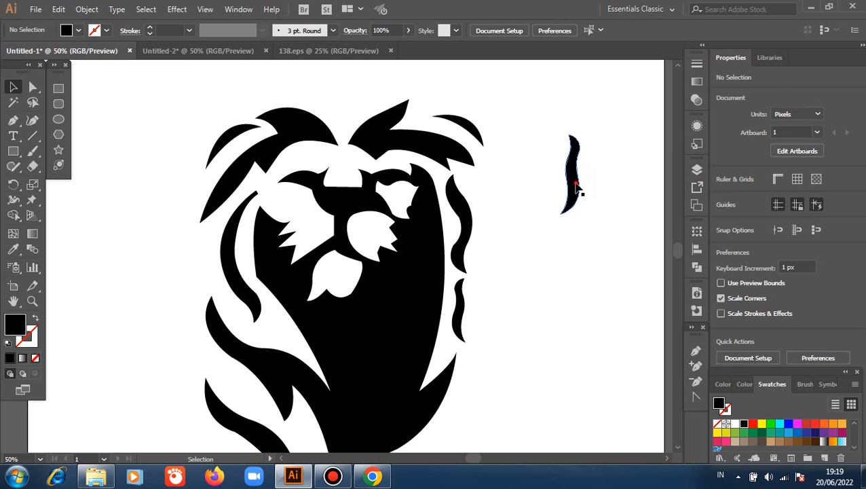
- Move the mirrored strand to the outer side of the two right mane strands, overlapping the gap between them
left_click_drag(569, 183, 484, 288)
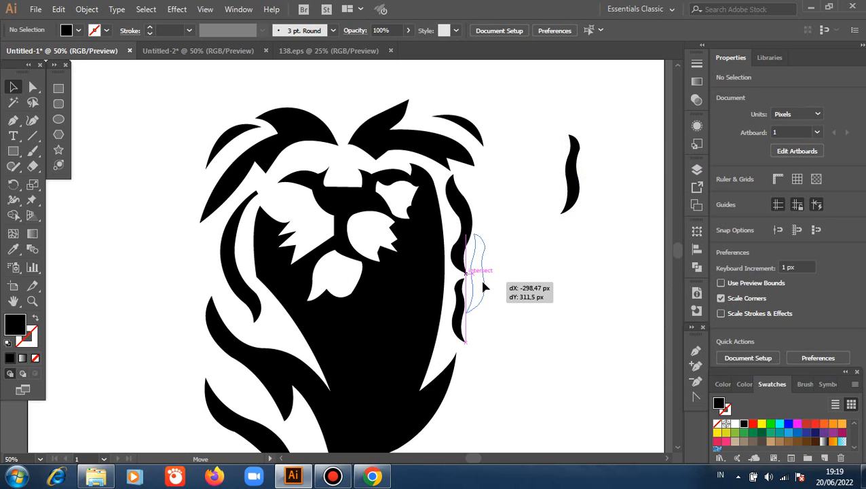
left_click_drag(536, 292, 536, 292)
left_click(536, 292)
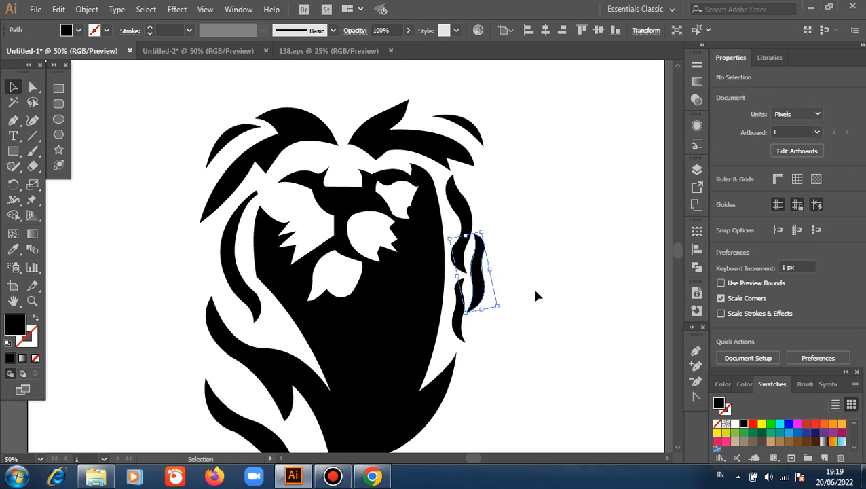
- Examine the rearranged right mane strands and the balance of the whole lion logo
scroll(536, 287, "down", 1)
scroll(535, 287, "down", 1)
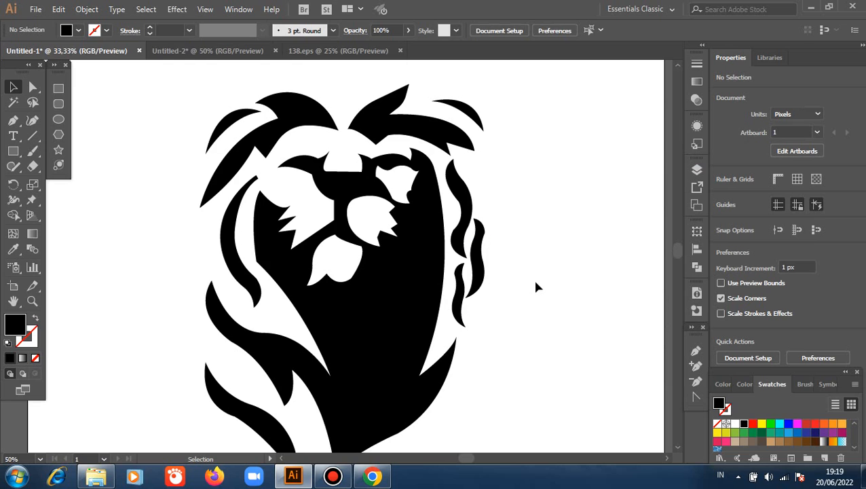
scroll(536, 287, "down", 1)
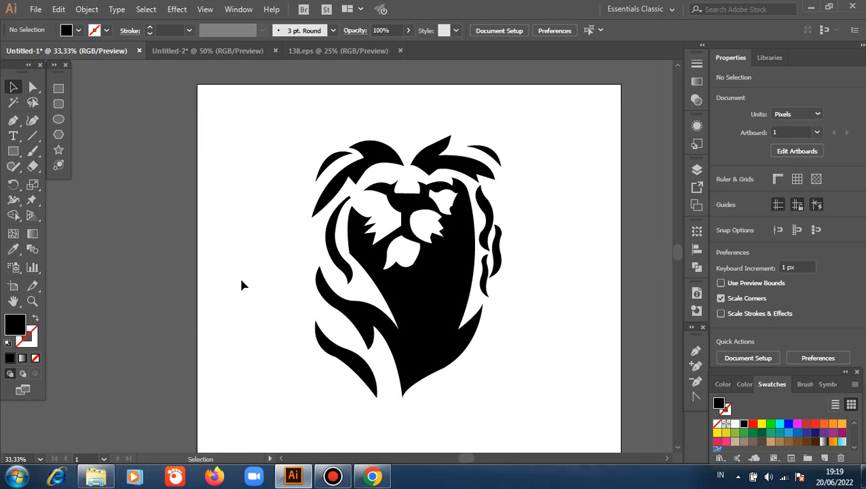
scroll(256, 262, "up", 1)
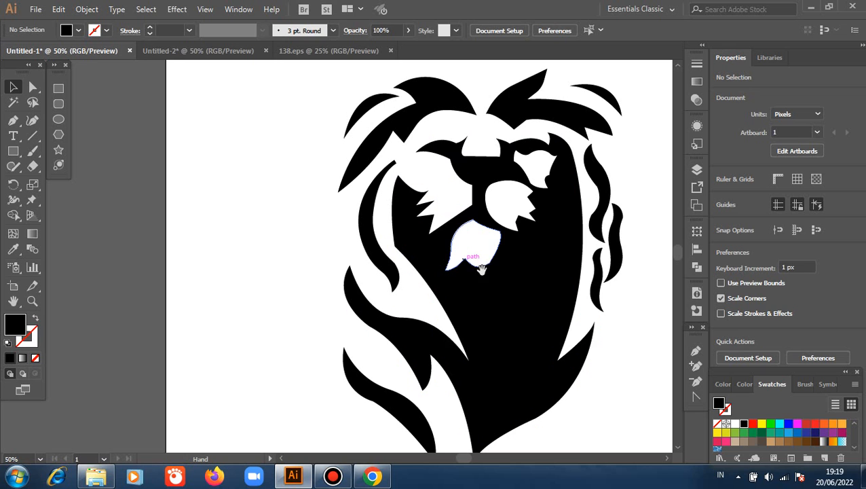
left_click_drag(466, 262, 408, 270)
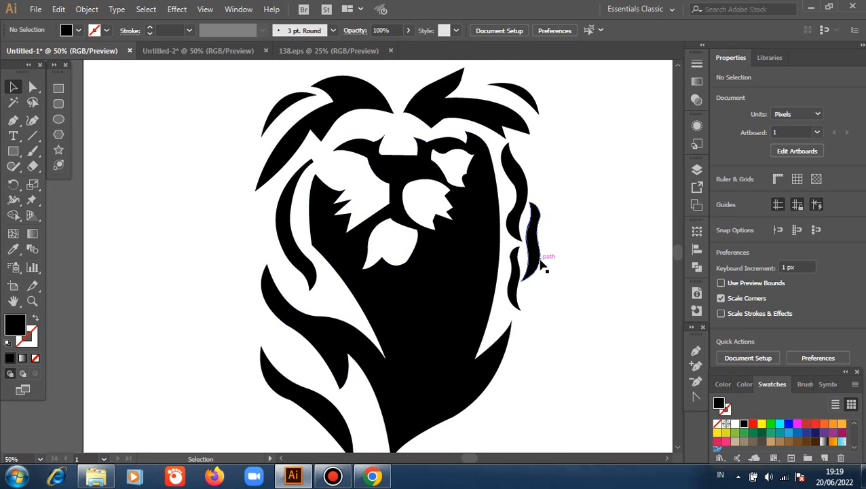
scroll(540, 228, "down", 1)
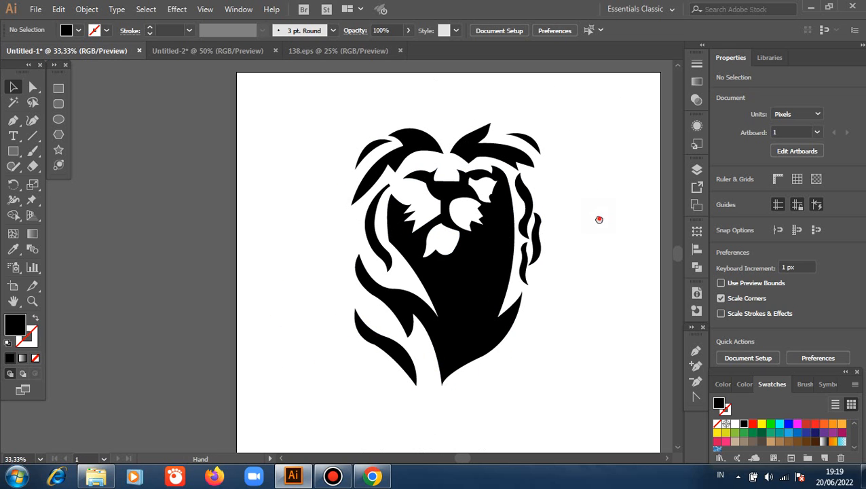
left_click_drag(602, 221, 584, 221)
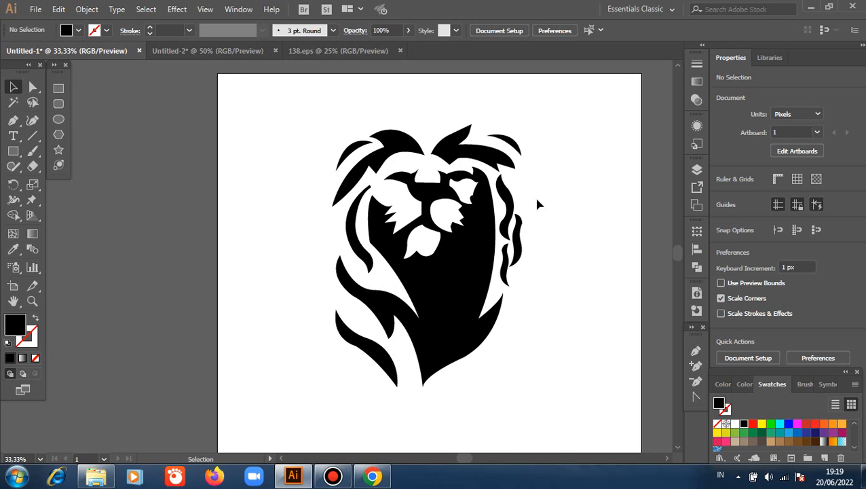
mouse_move(533, 6)
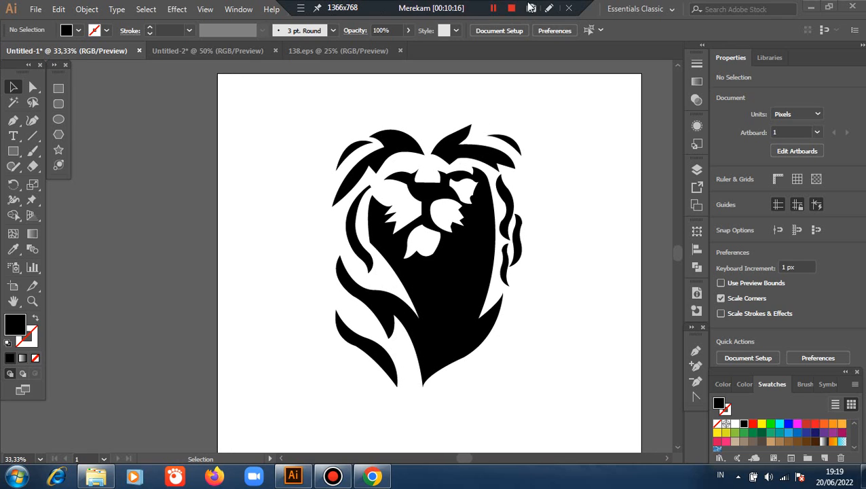